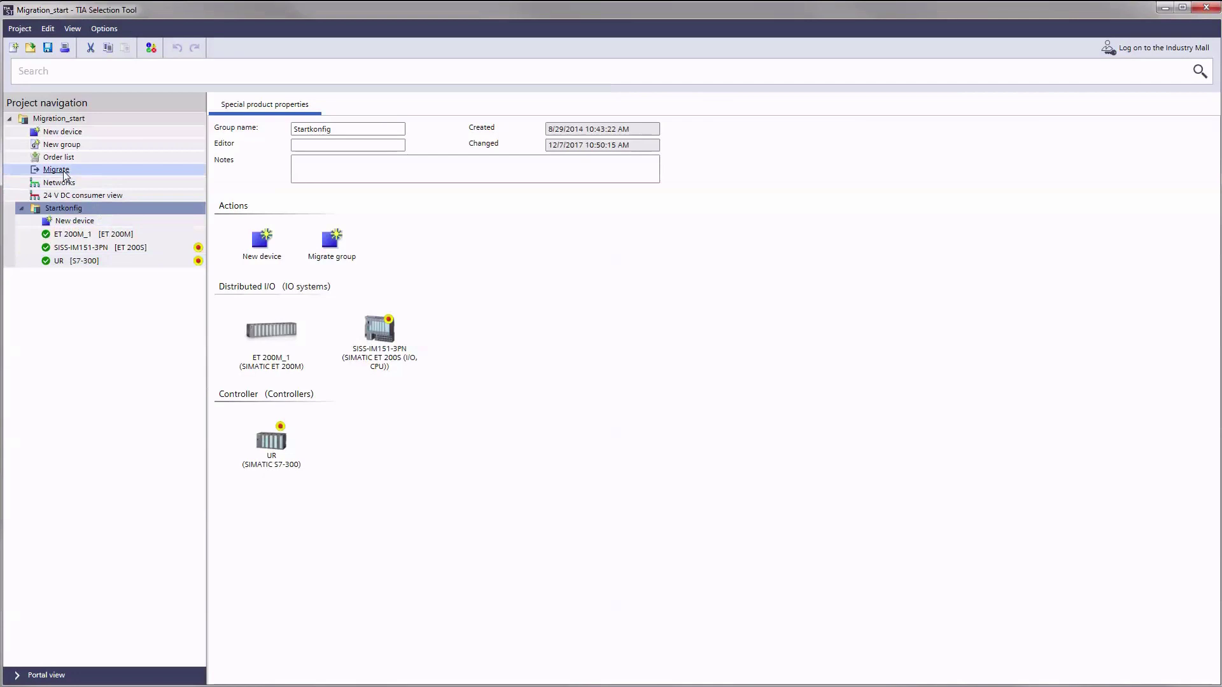
Step: Open and close the Migration wizard, then show the ET 200M_1 device's properties
left_click(56, 169)
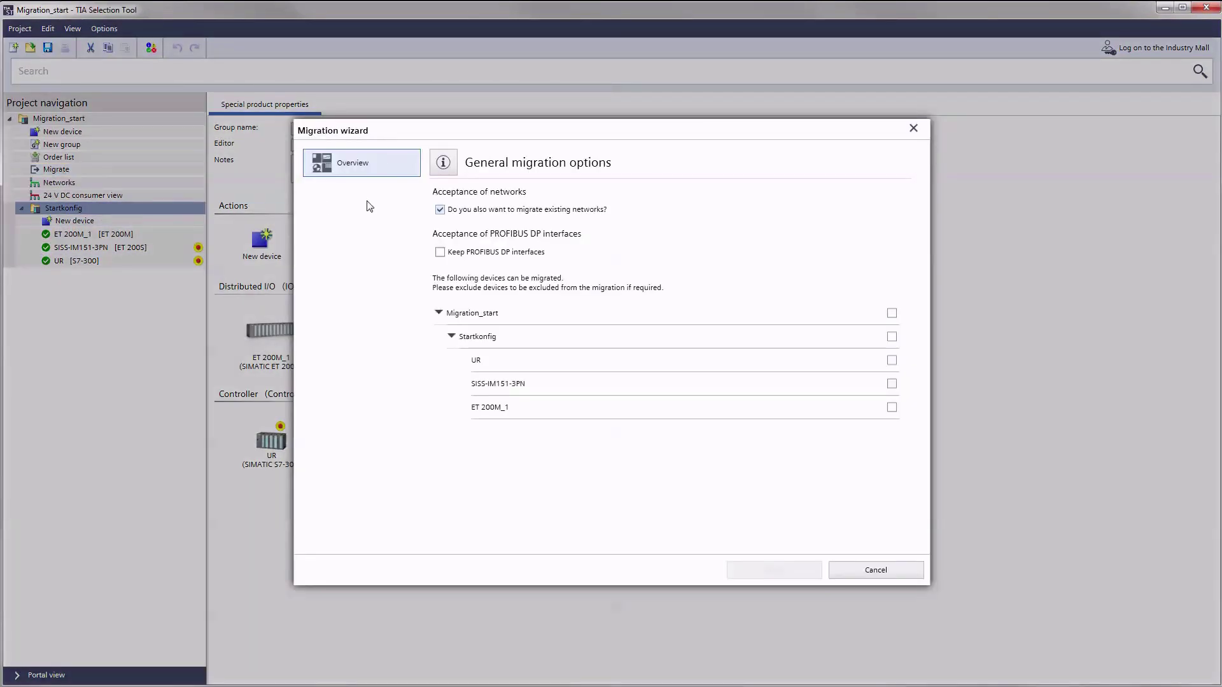
left_click(914, 130)
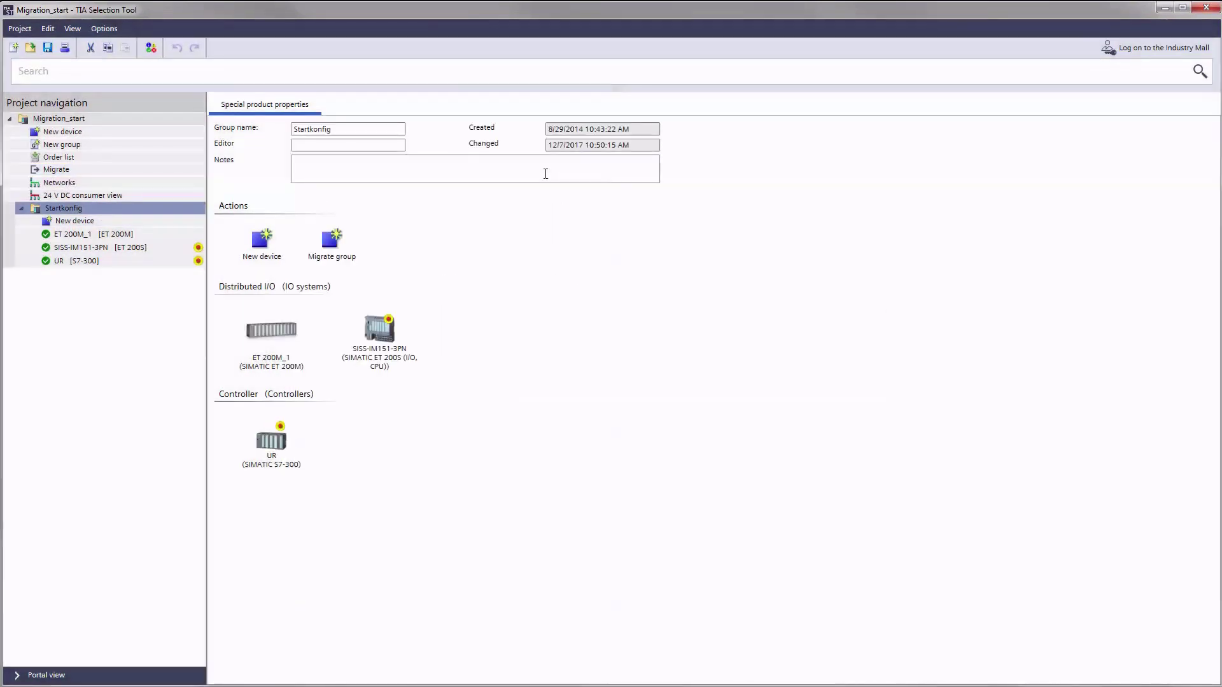
left_click(108, 236)
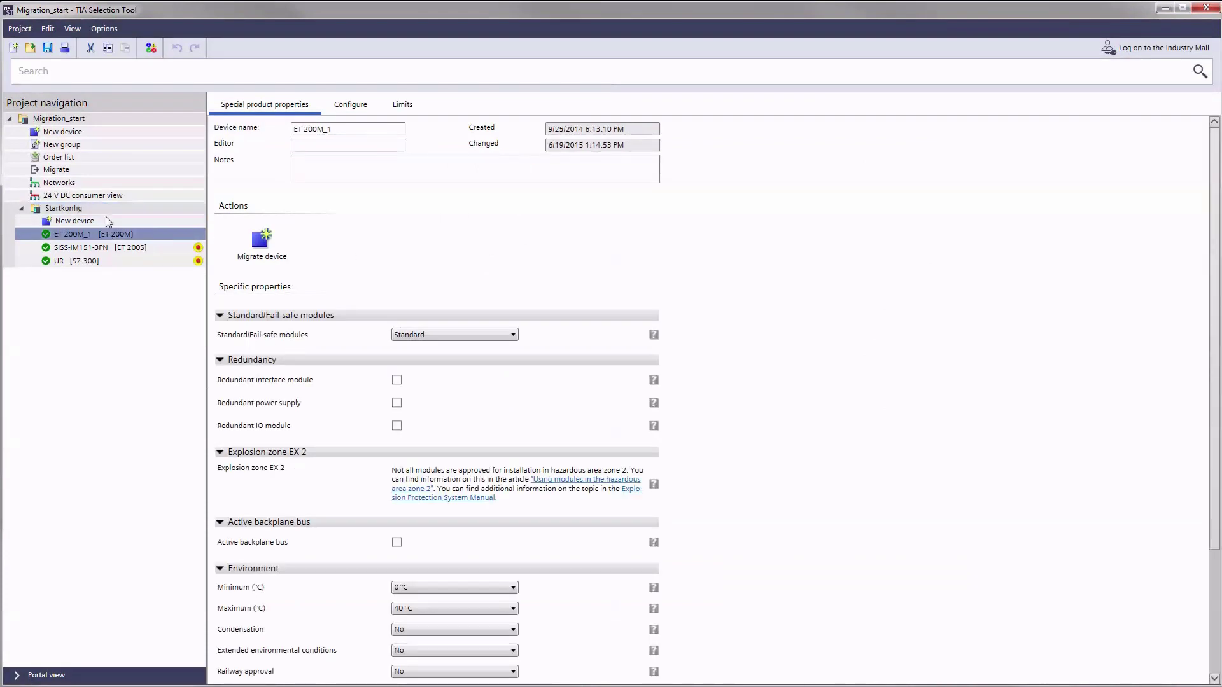
Step: Browse the Project menu's Migrate entry and dismiss the menu without choosing anything
left_click(20, 30)
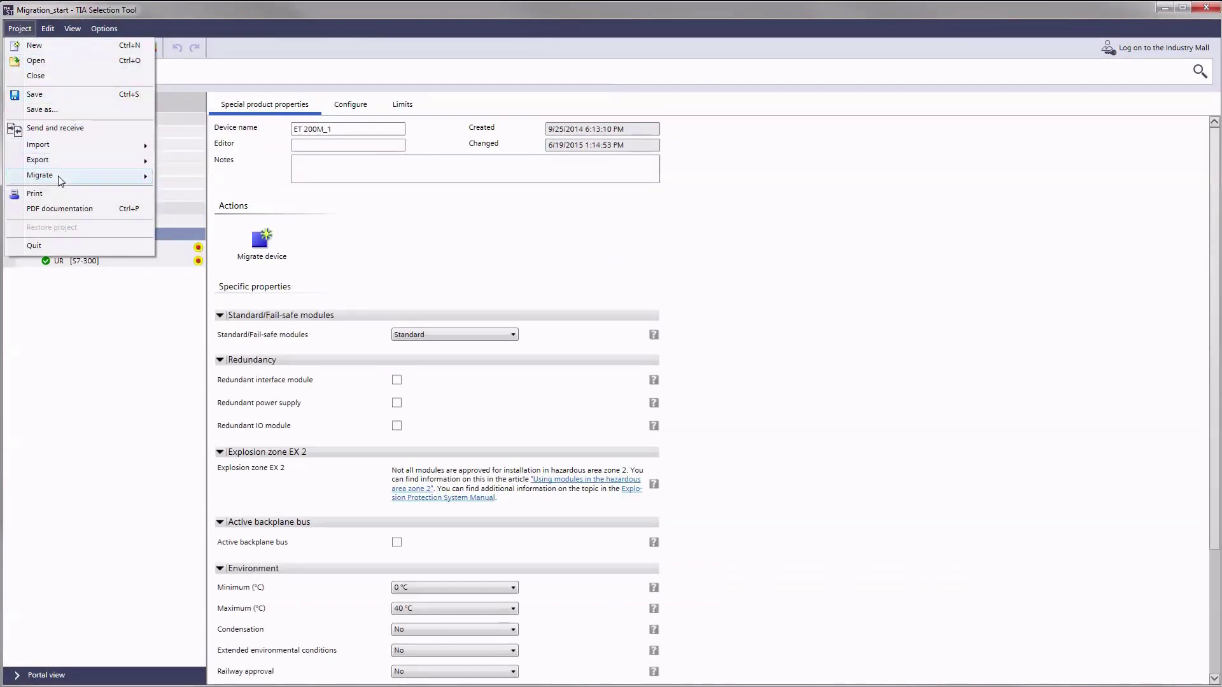
mouse_move(61, 182)
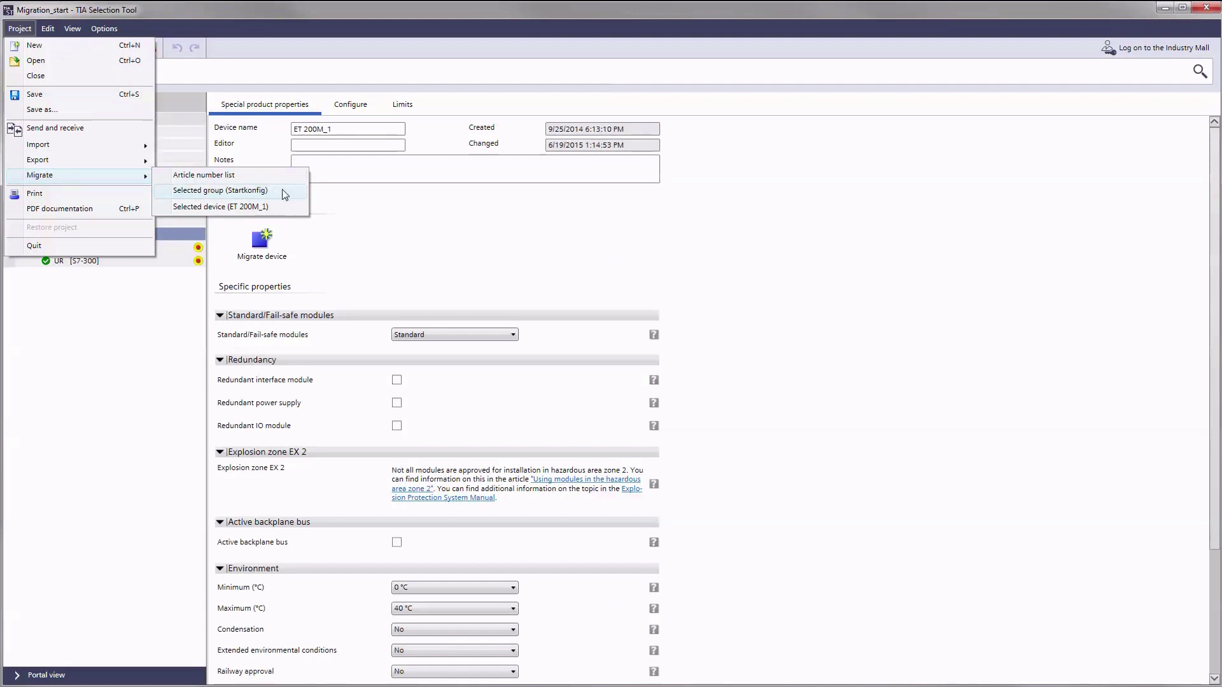
left_click(282, 205)
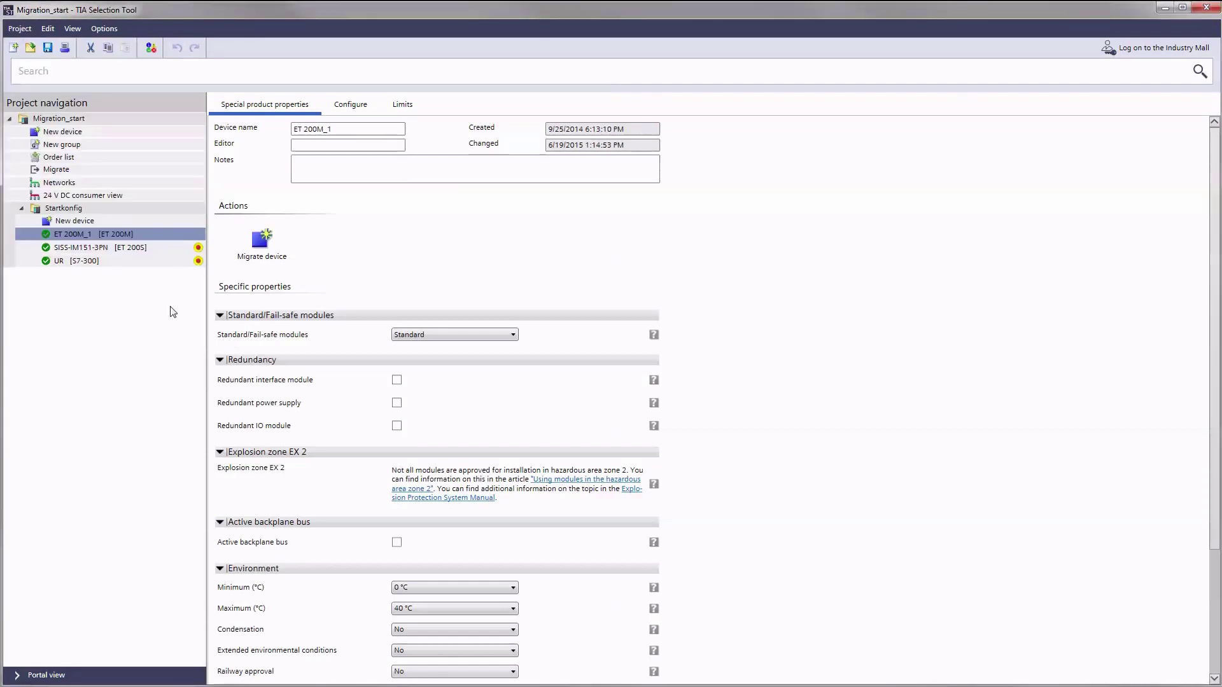
Step: In Portal view, show the project's device overview and try the Migration wizard, then close it
left_click(45, 675)
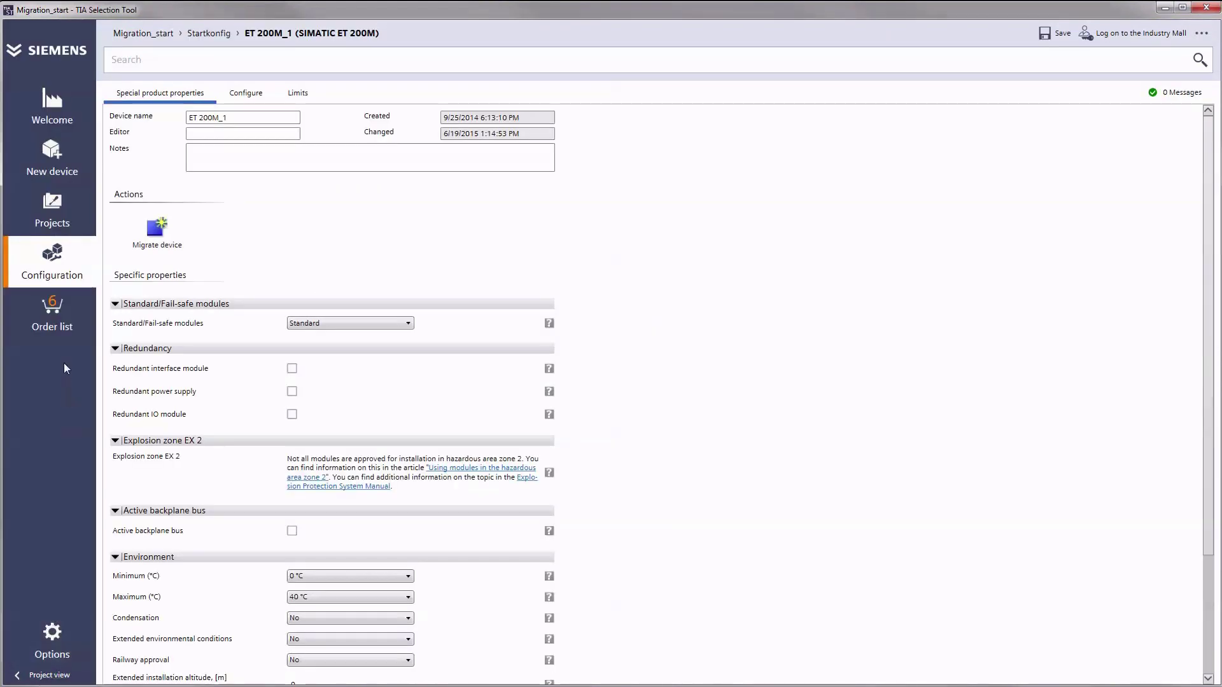
left_click(64, 212)
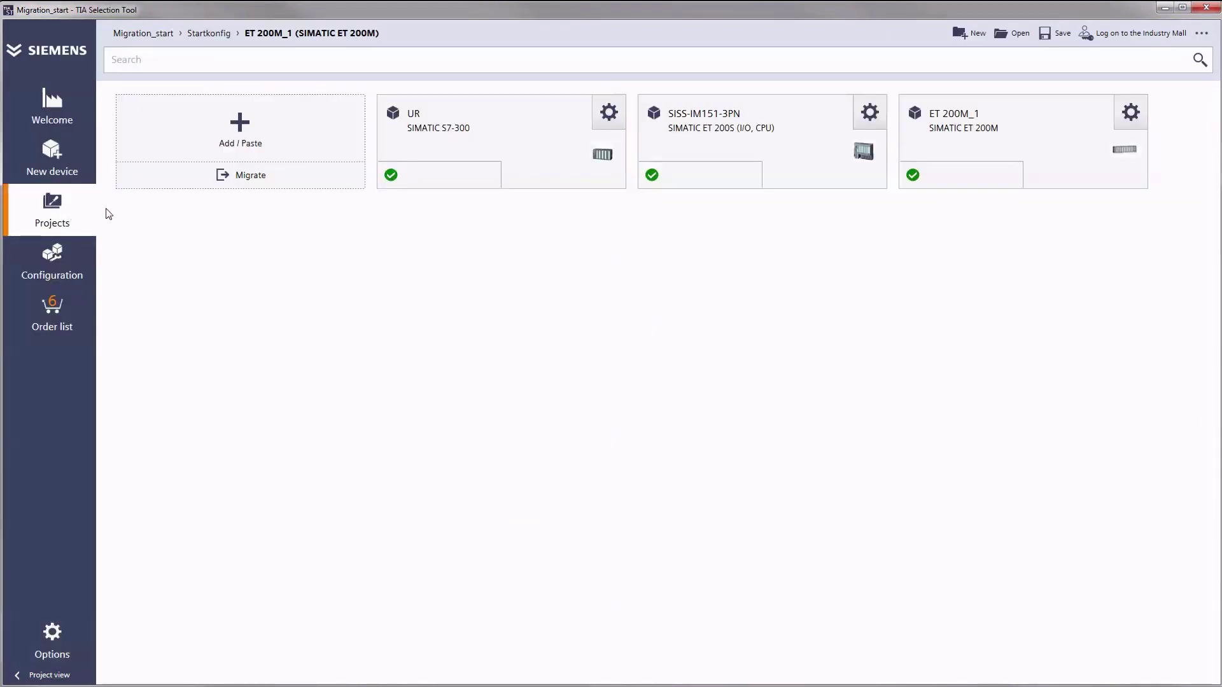
left_click(249, 180)
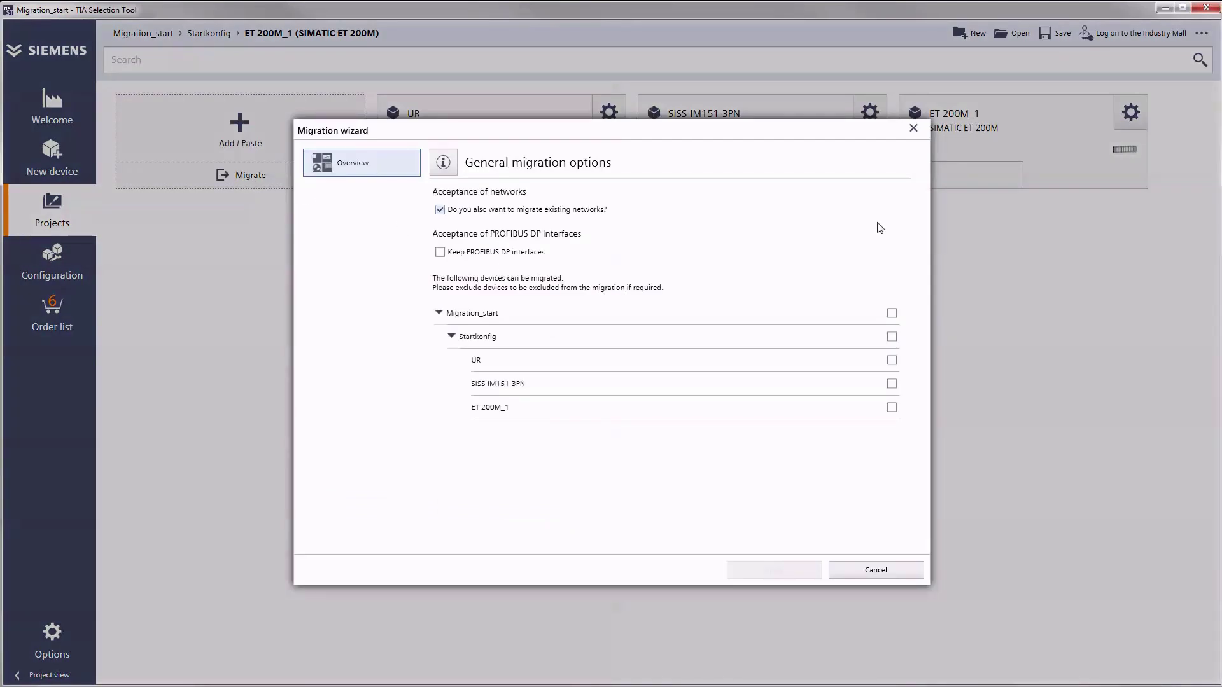
left_click(913, 128)
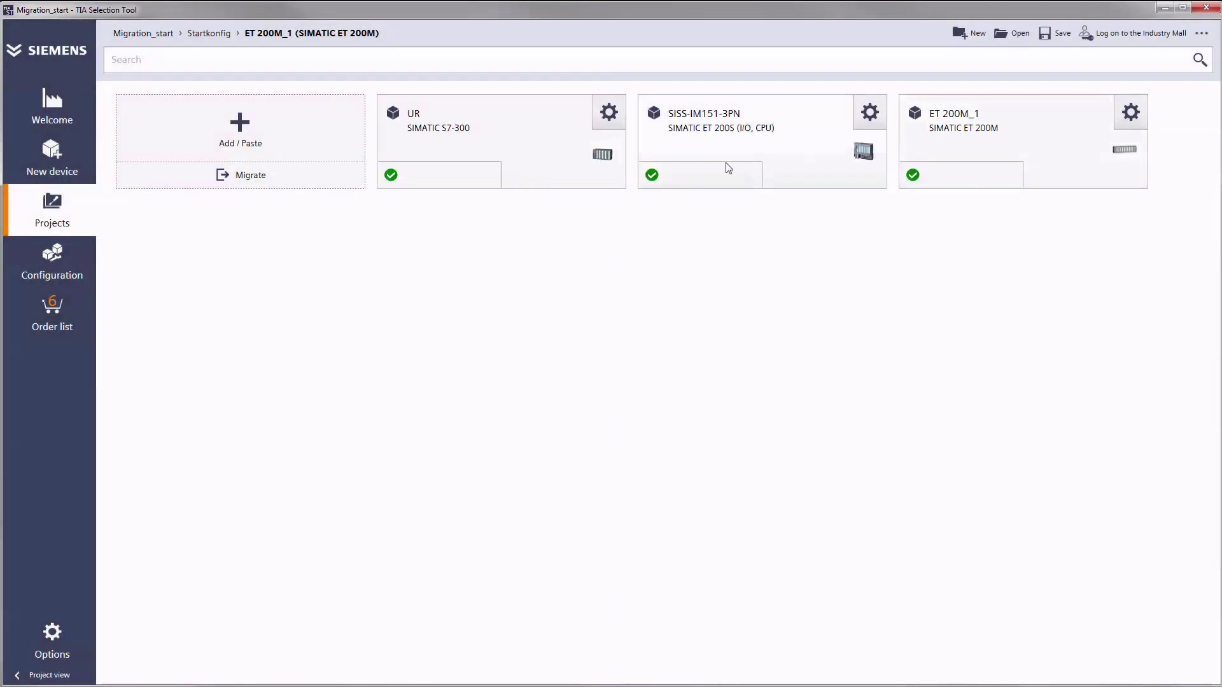
Step: Open the UR controller, cancel its Migrate device wizard, and return to Project view
left_click(471, 135)
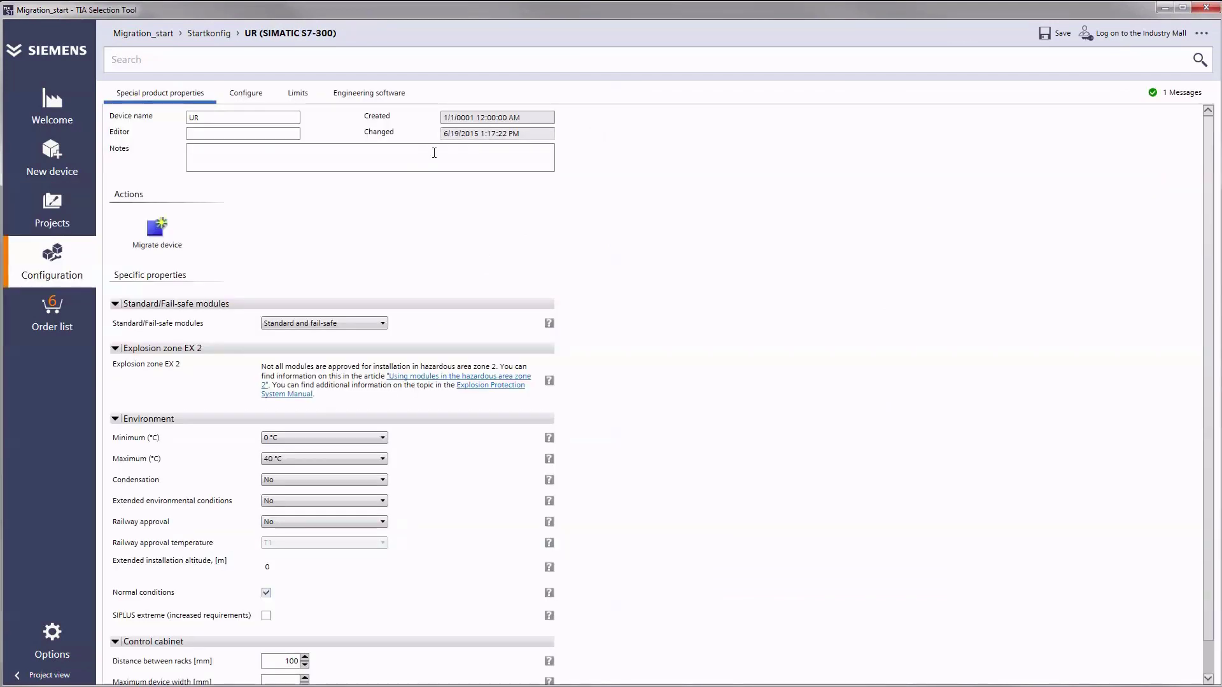
left_click(163, 239)
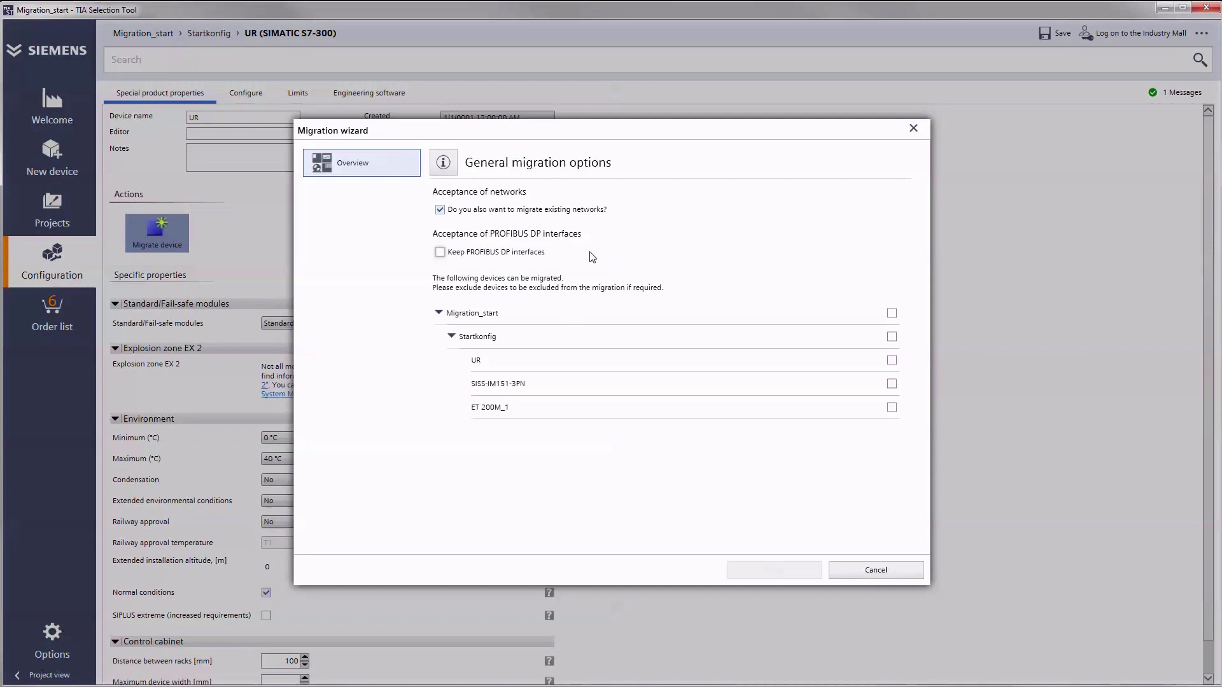
left_click(857, 573)
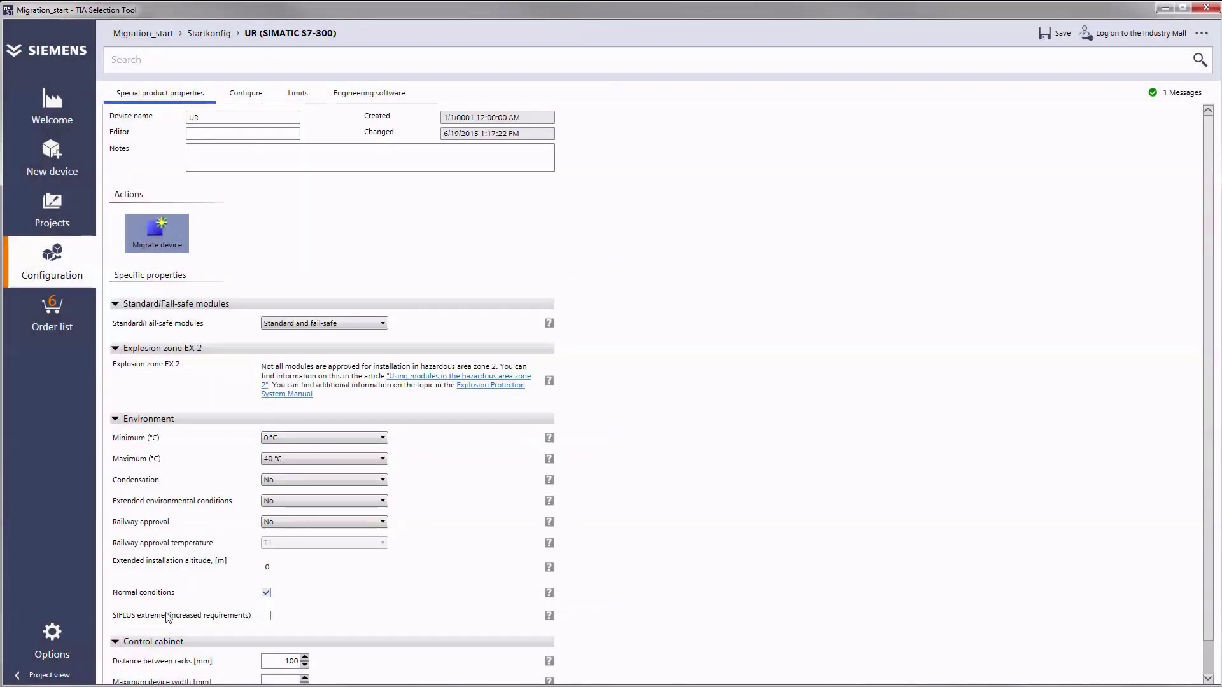
left_click(50, 675)
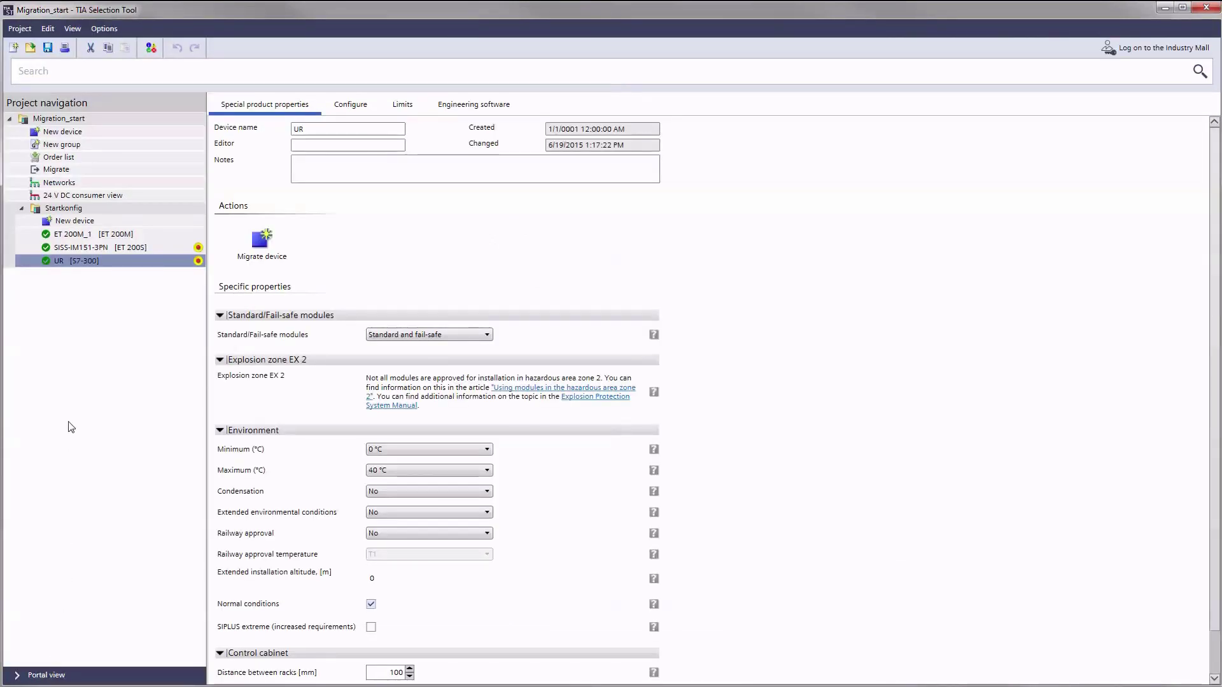
Step: In the Migration wizard, toggle existing-network migration and select UR, ET 200M_1 and all Migration_start devices
left_click(66, 171)
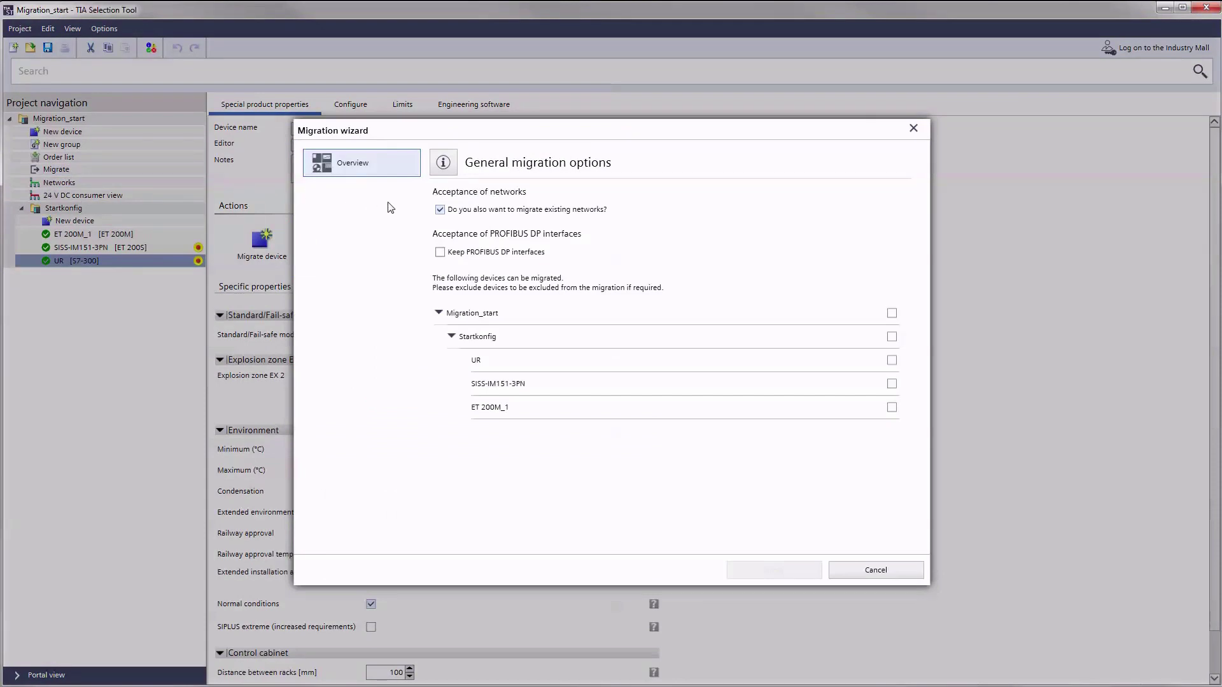
left_click(440, 210)
left_click(892, 361)
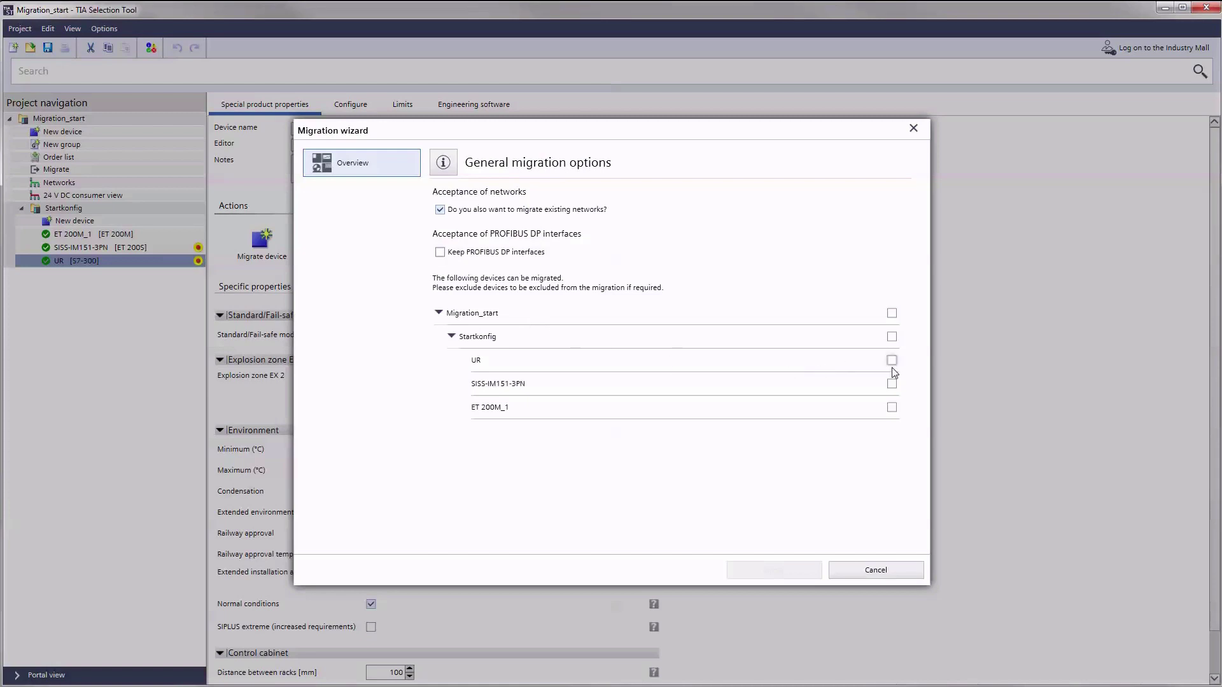
left_click(892, 408)
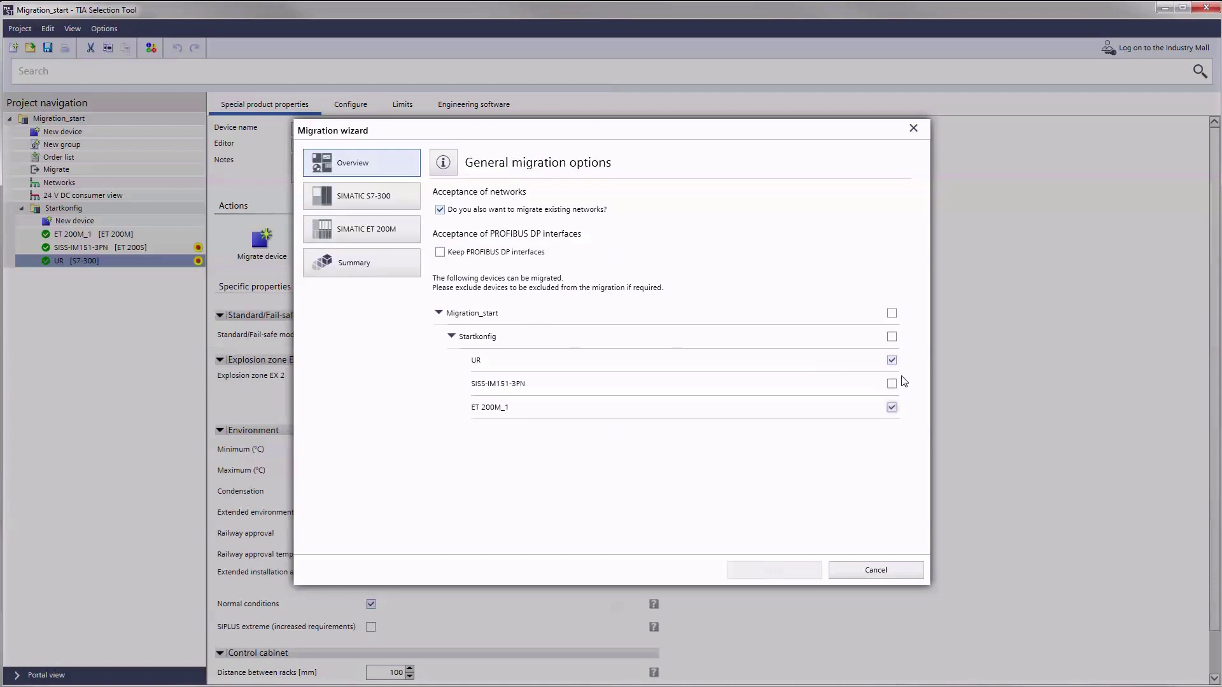
left_click(892, 314)
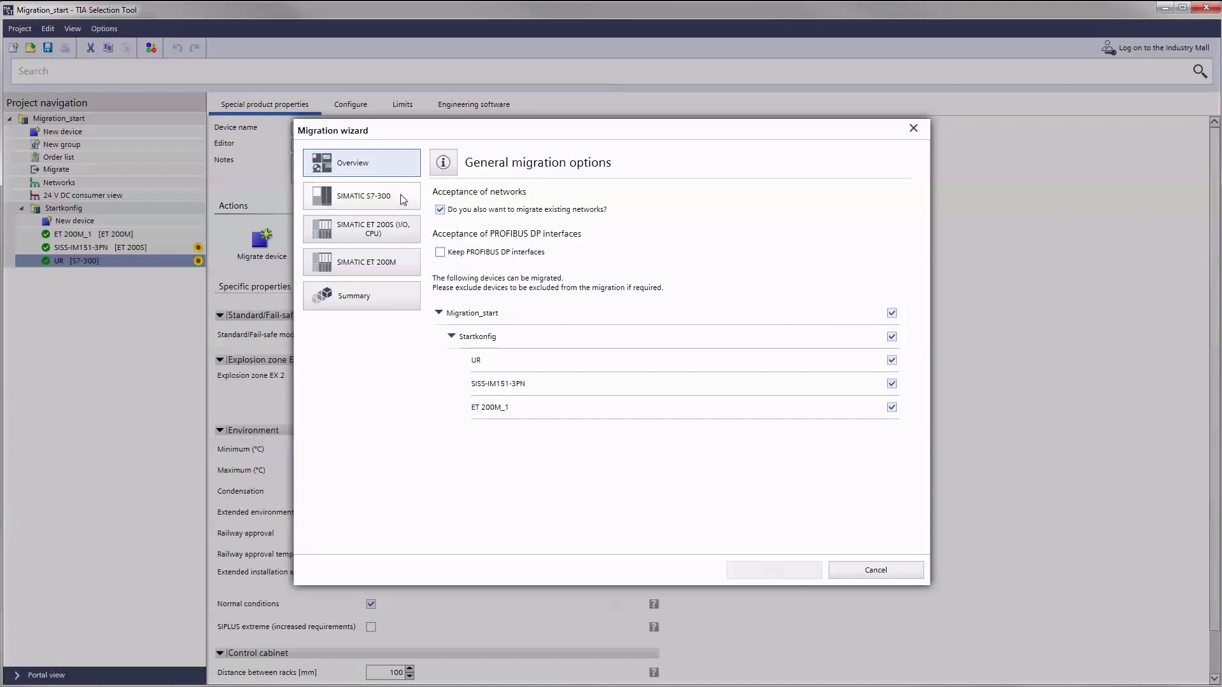
Step: Set ET 200S migration to part-optimized with minimum 1 load group and 1-wire DI/DQ connections
left_click(383, 236)
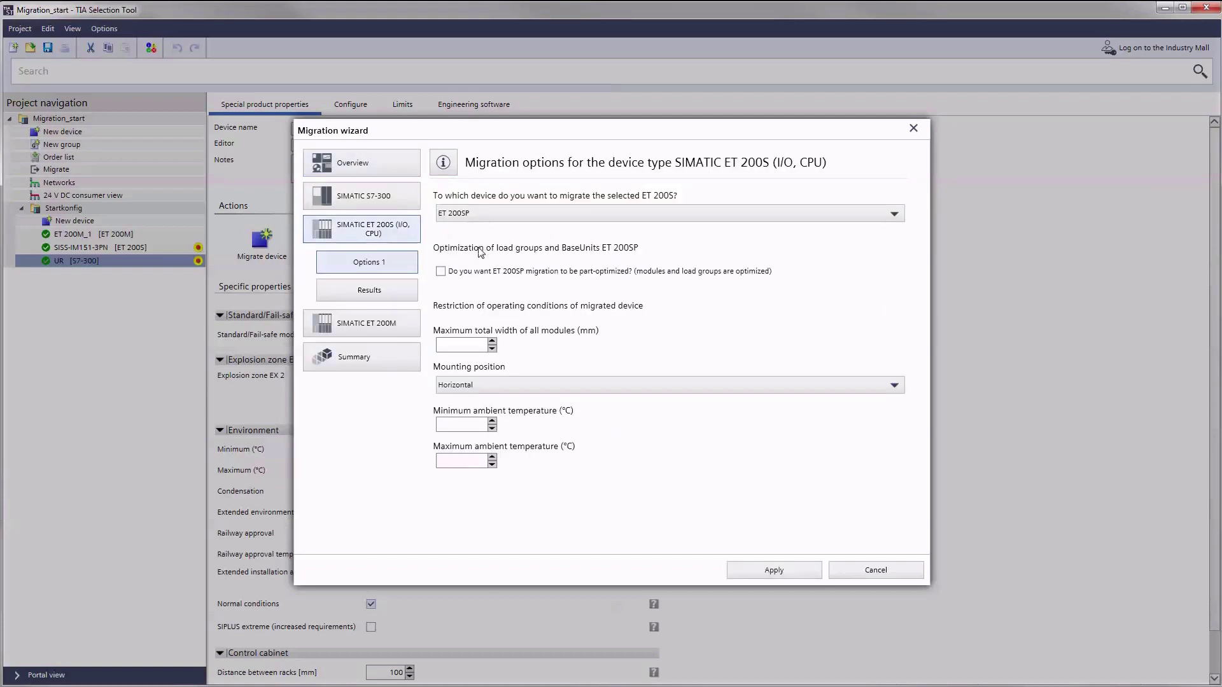
left_click(440, 272)
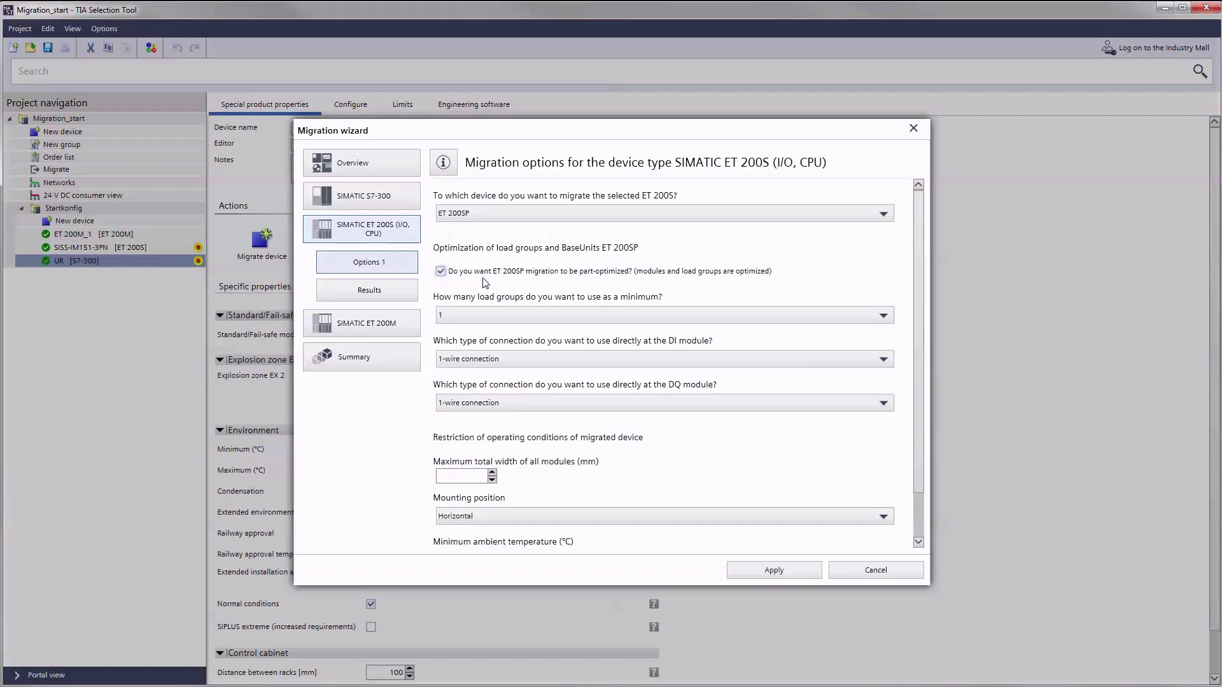
left_click(494, 316)
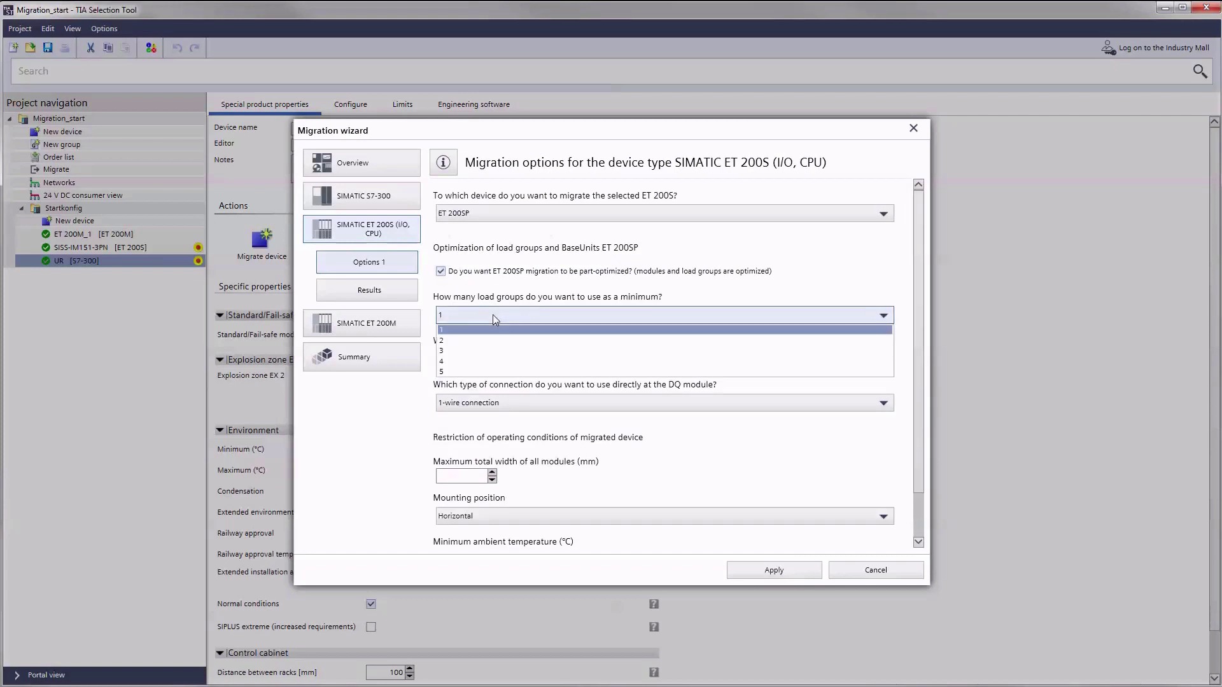
left_click(493, 316)
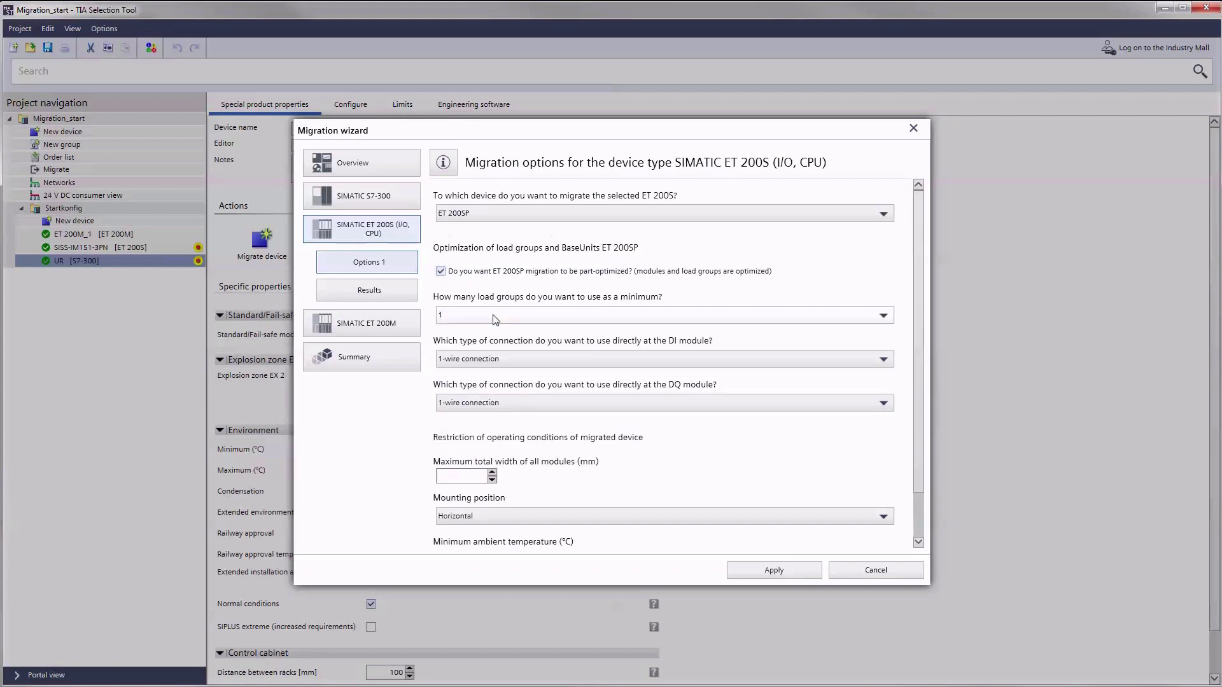
left_click(500, 360)
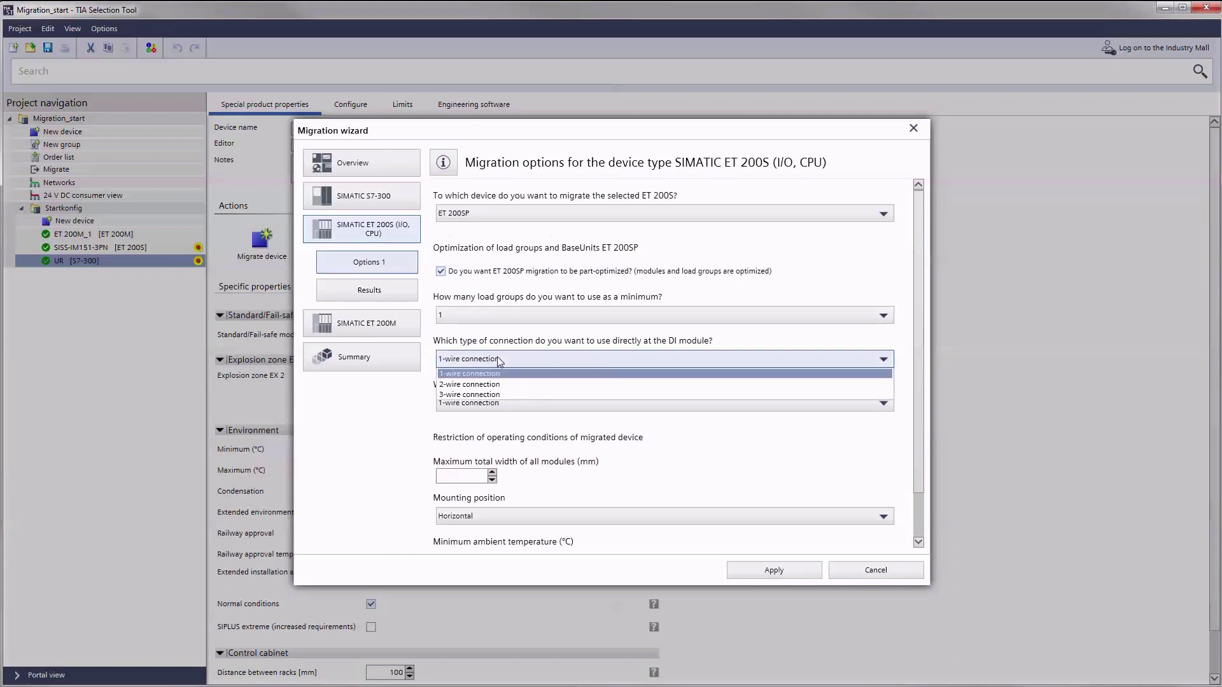
left_click(499, 374)
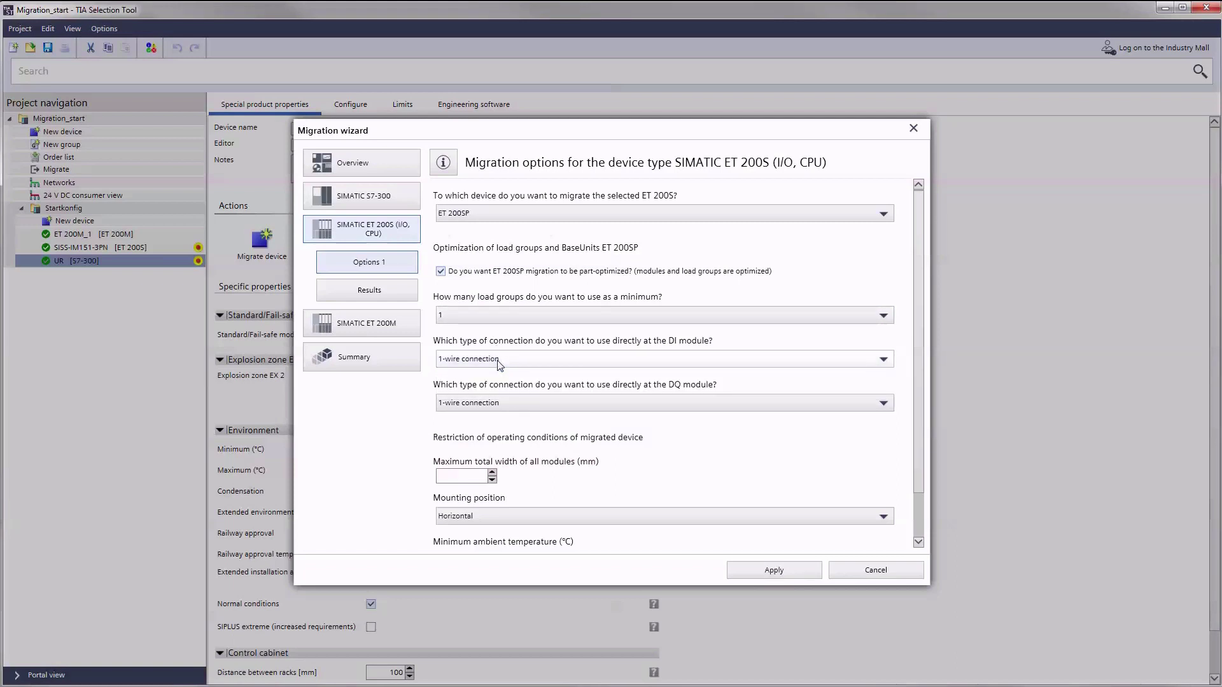
left_click(501, 402)
left_click(501, 402)
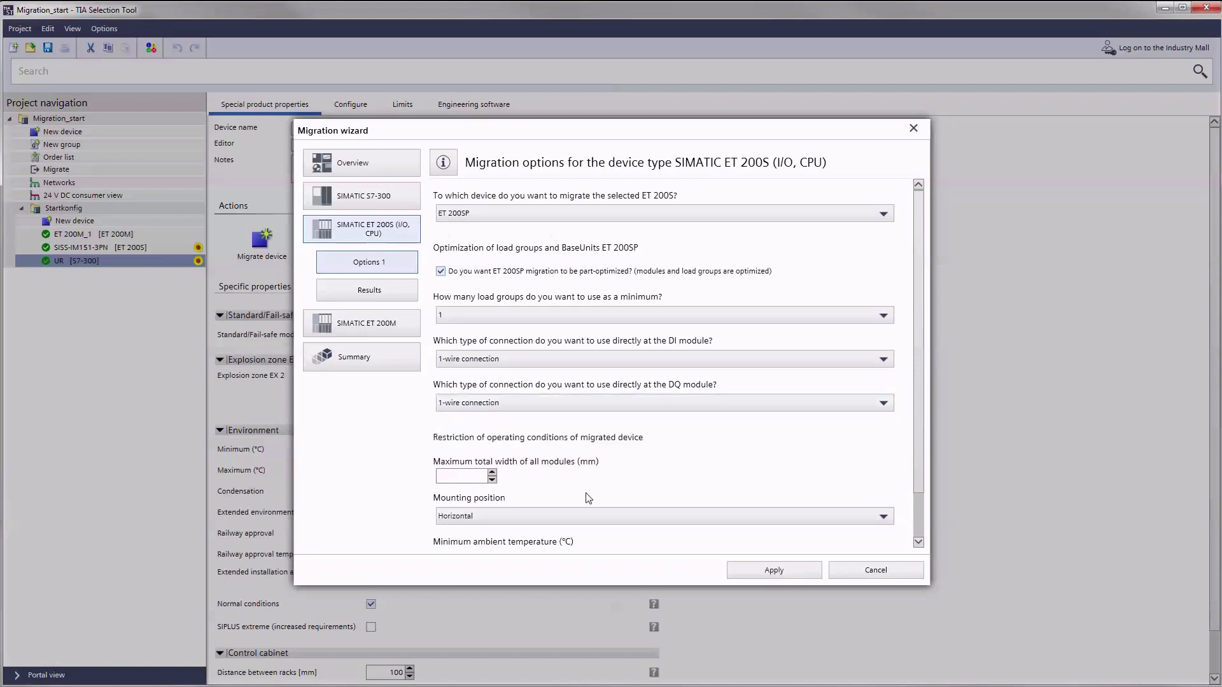
Step: Generate the ET 200S migration result, then bring up the S7-300 migration options
scroll(920, 528, "down", 2)
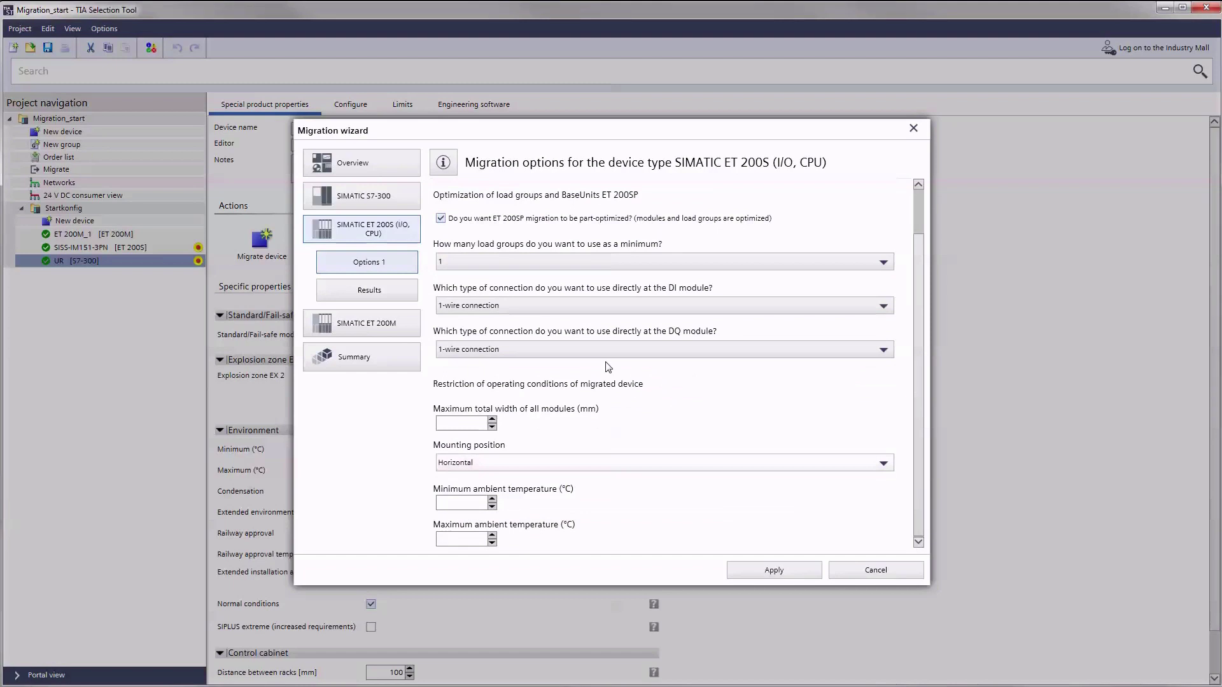
left_click(396, 299)
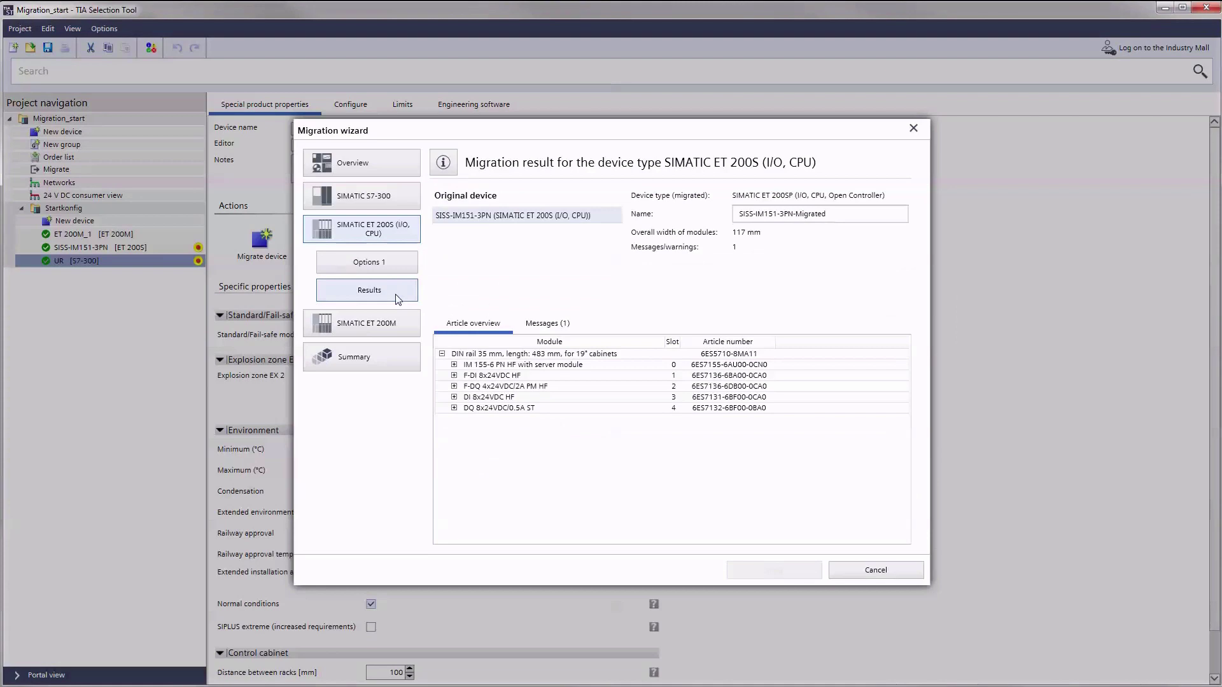
left_click(386, 200)
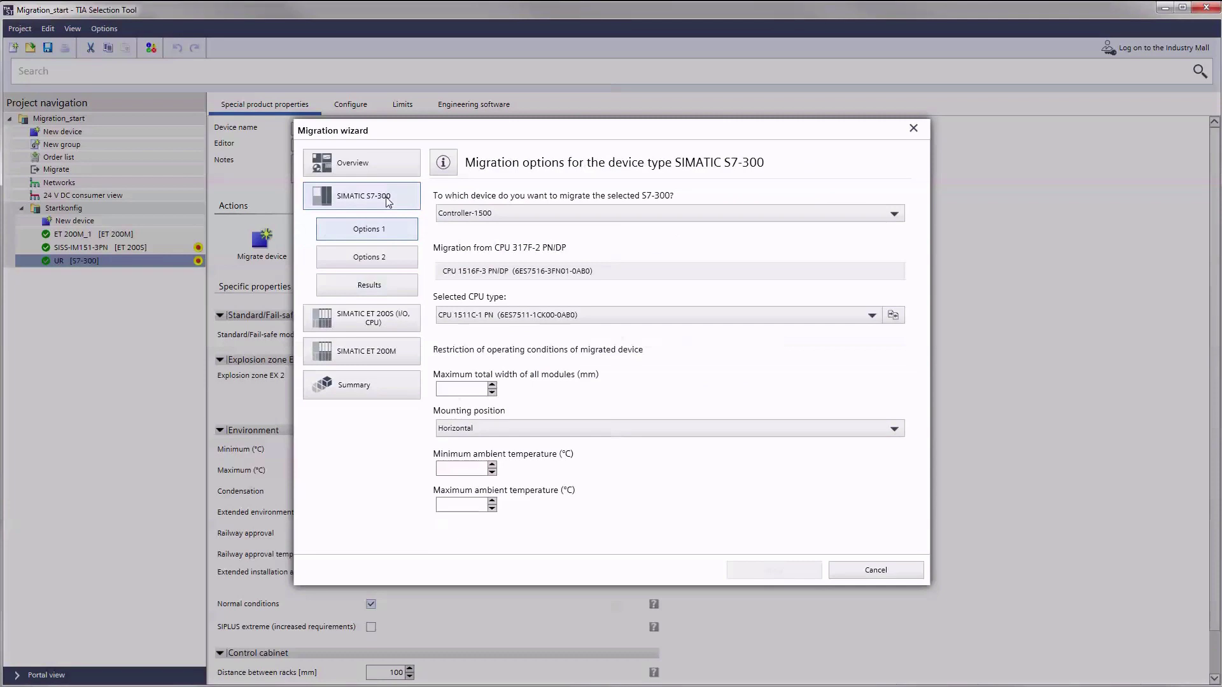
Step: Keep the suggested CPU as the S7-300's target CPU type, after comparing candidate CPUs
left_click(385, 257)
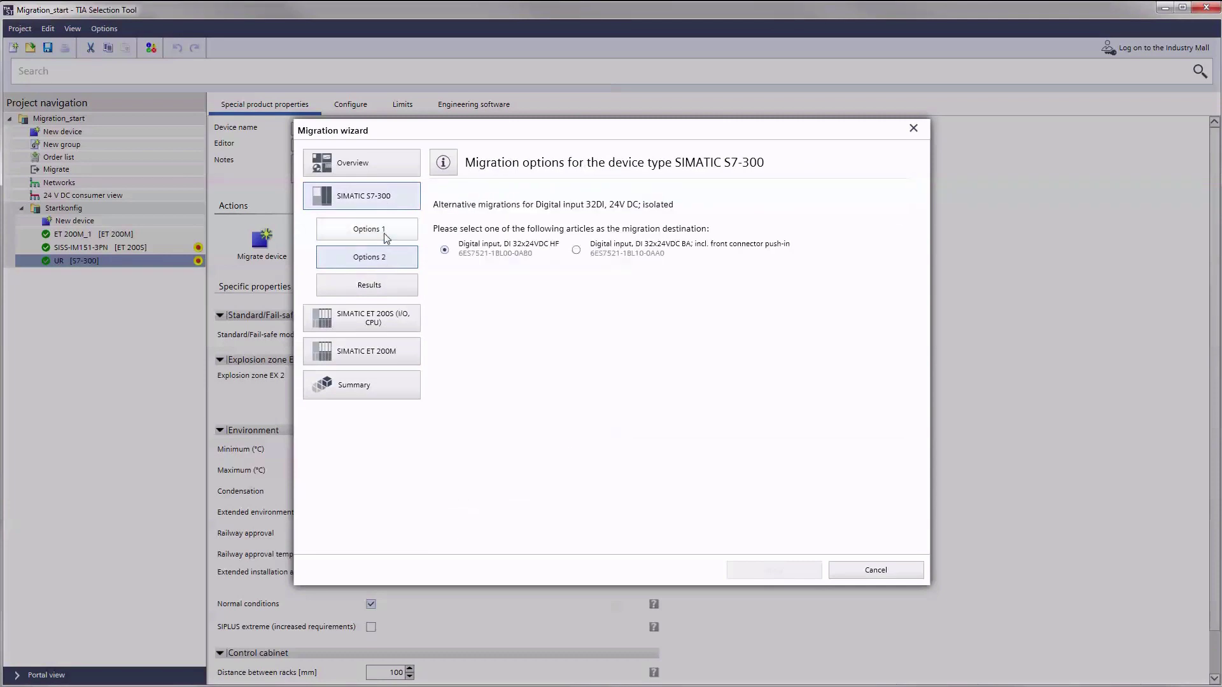
left_click(386, 236)
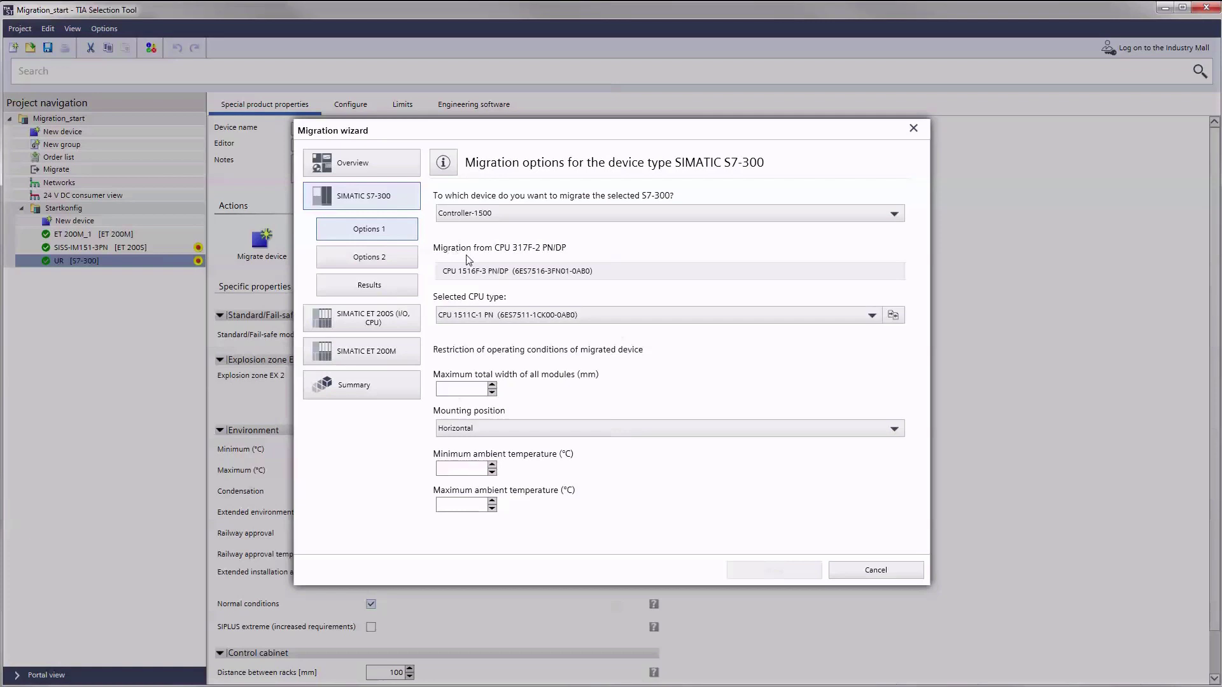
left_click(509, 315)
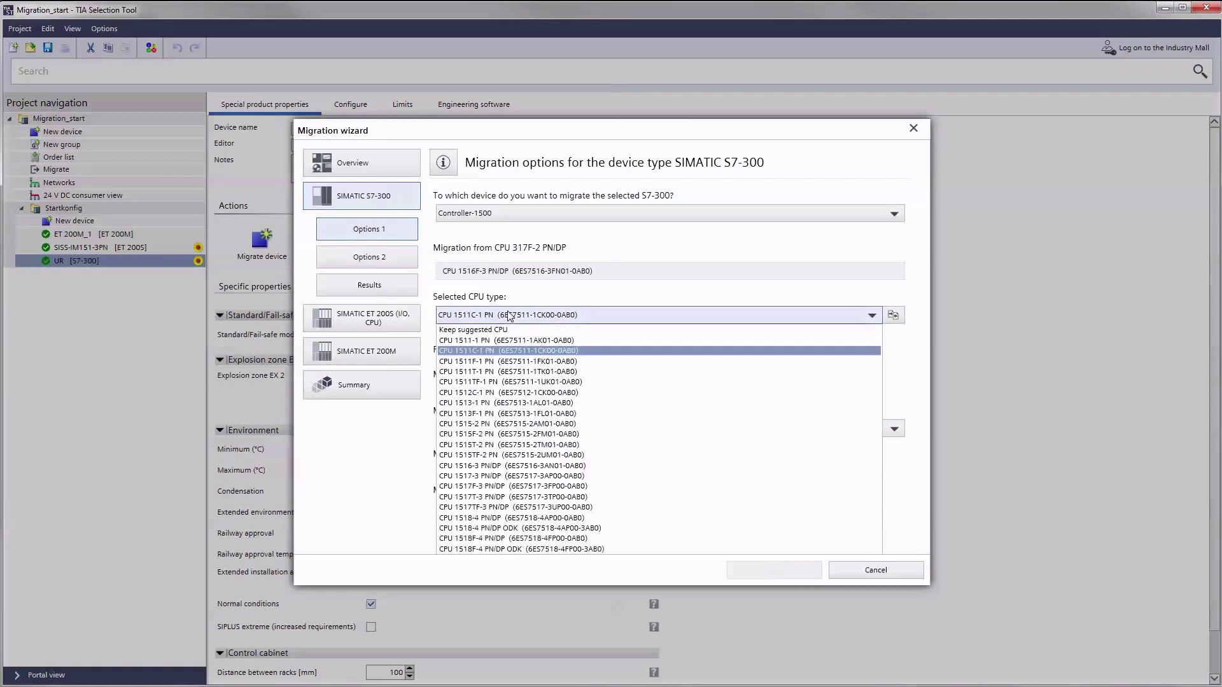
left_click(508, 330)
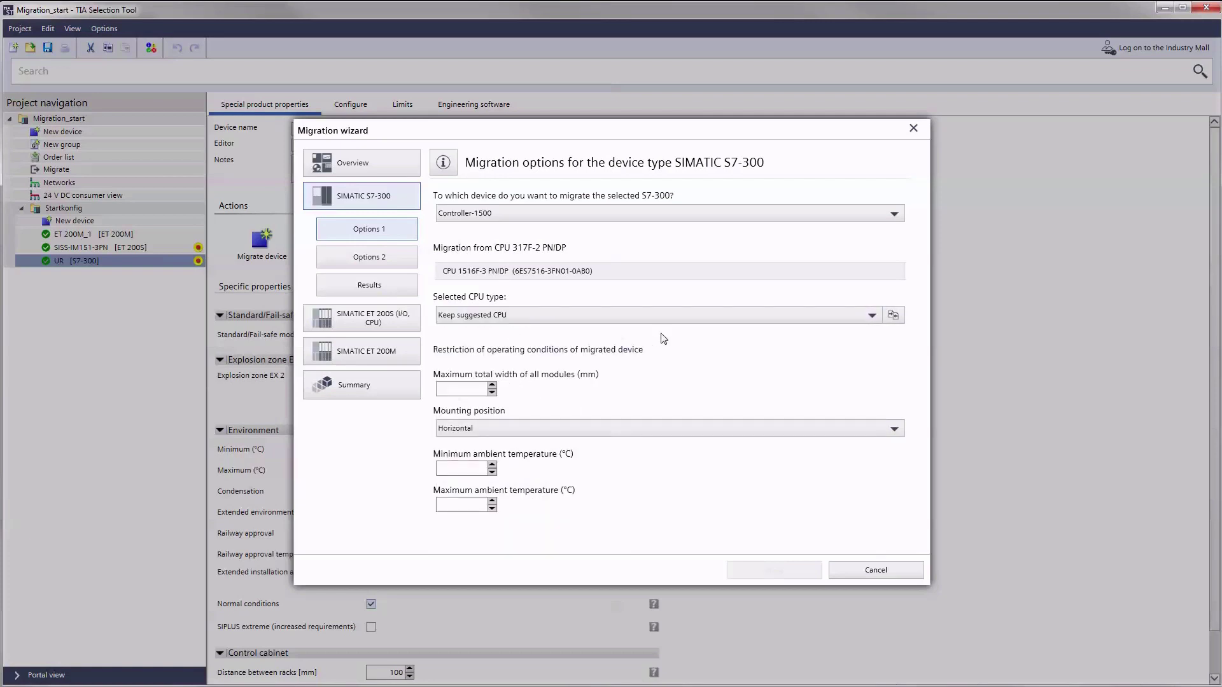
left_click(893, 315)
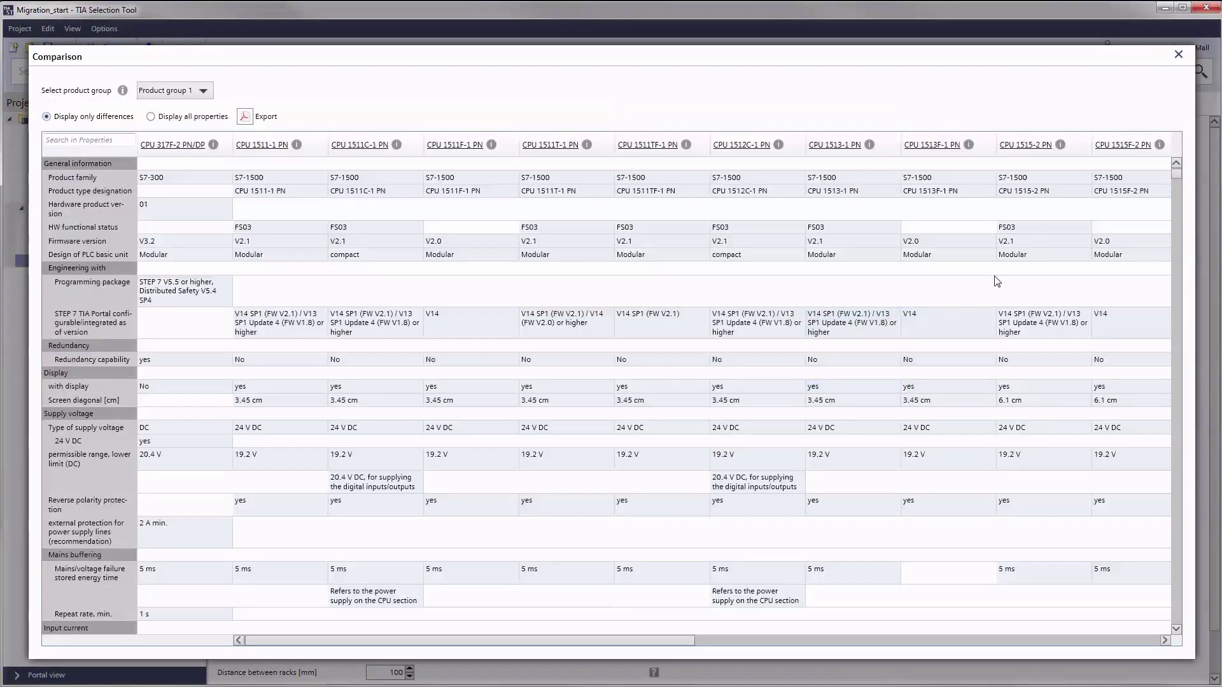
left_click(1178, 55)
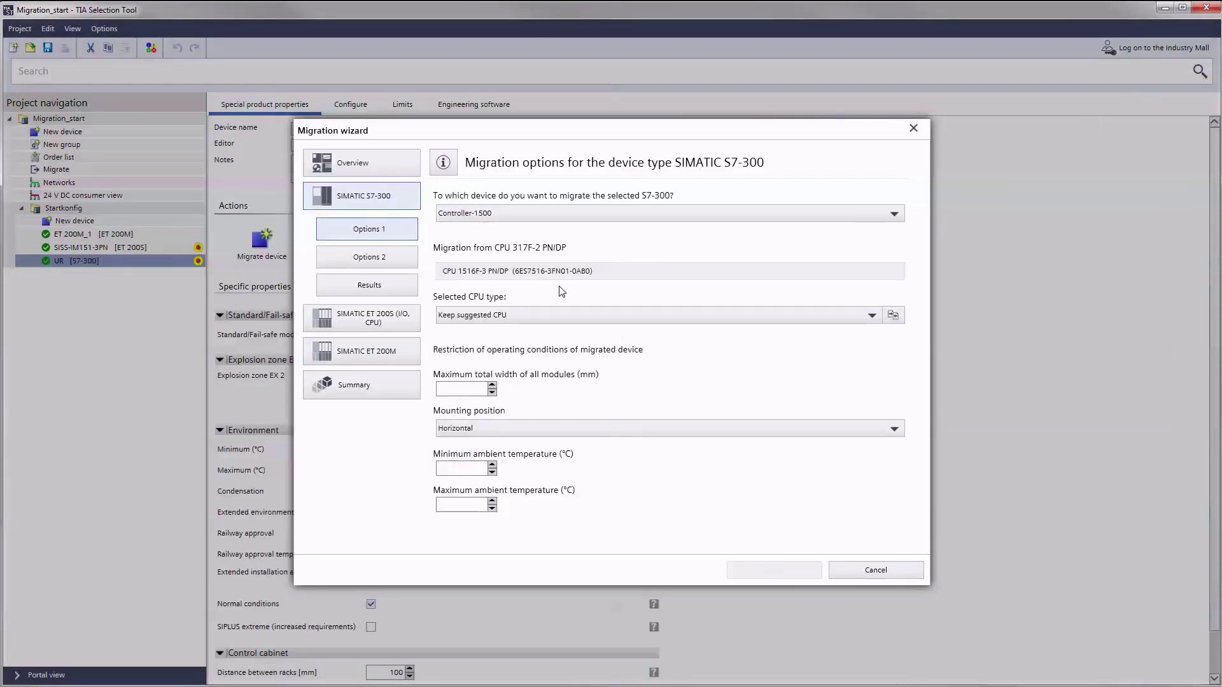
Step: Generate the S7-300 and ET 200M migration results and show the migration summary
left_click(361, 289)
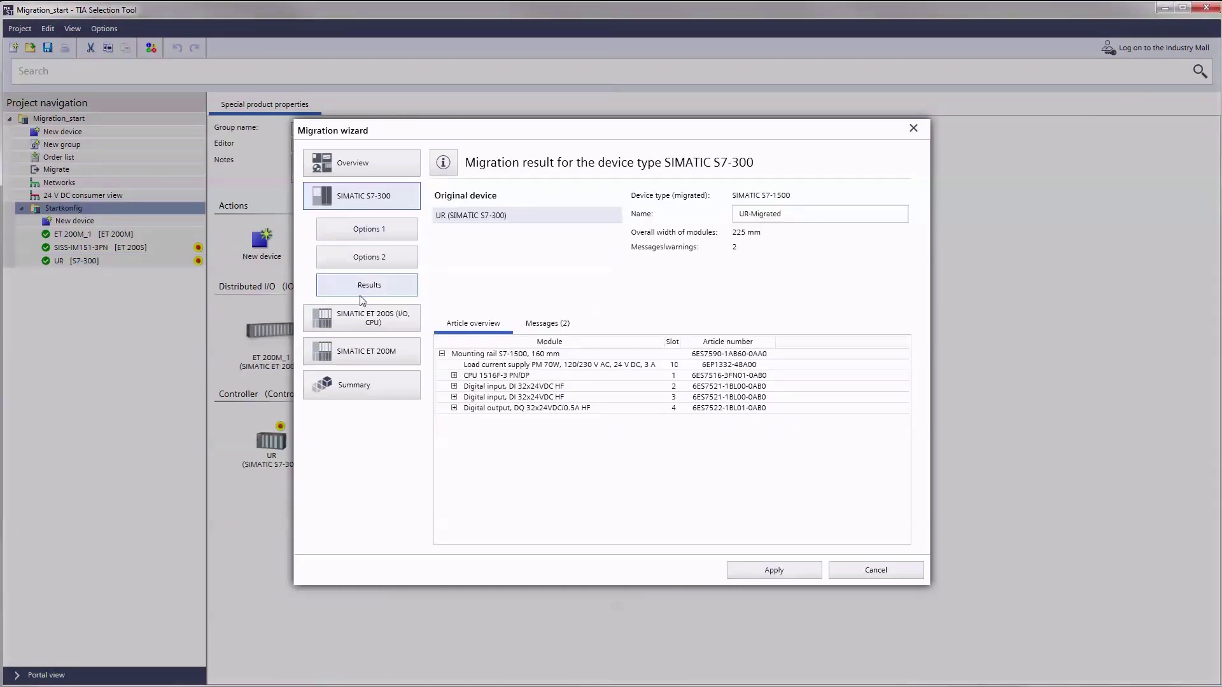
left_click(359, 353)
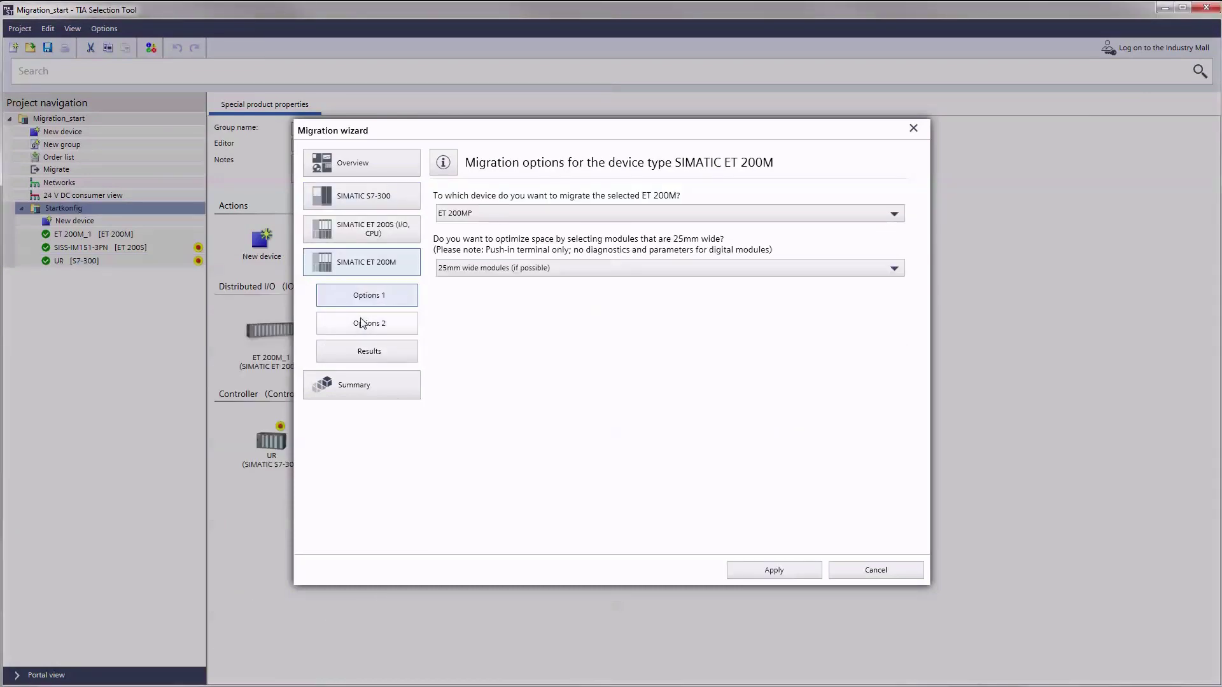
left_click(363, 322)
left_click(364, 354)
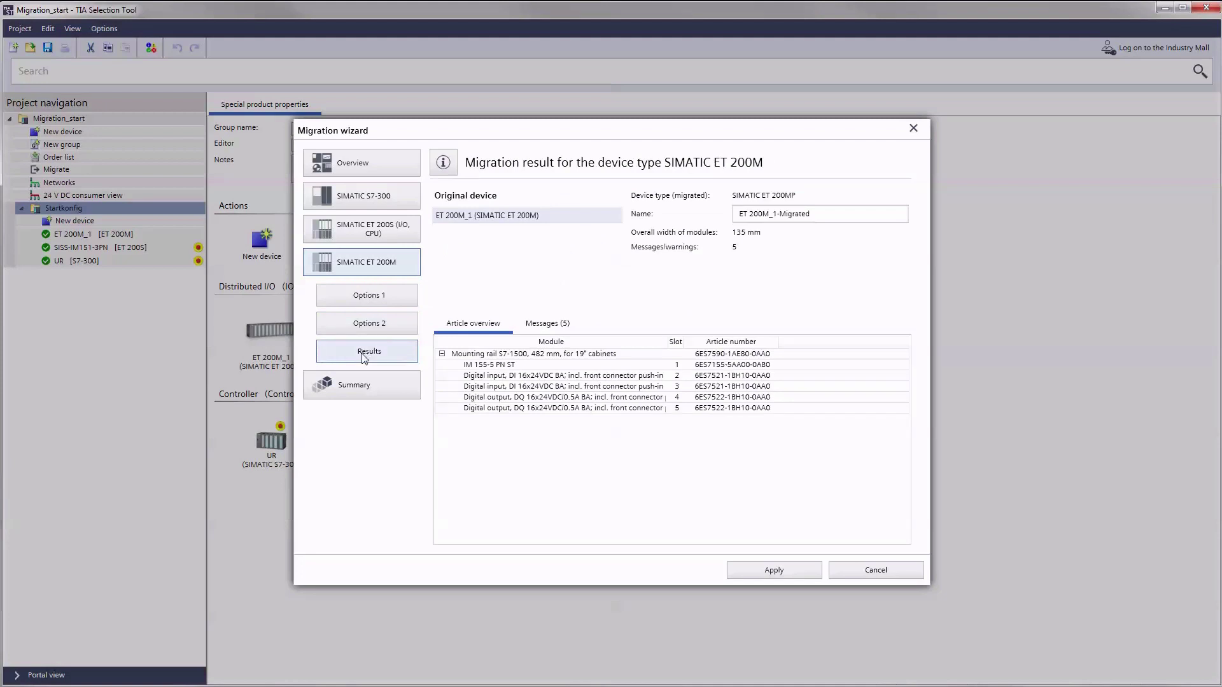
left_click(368, 389)
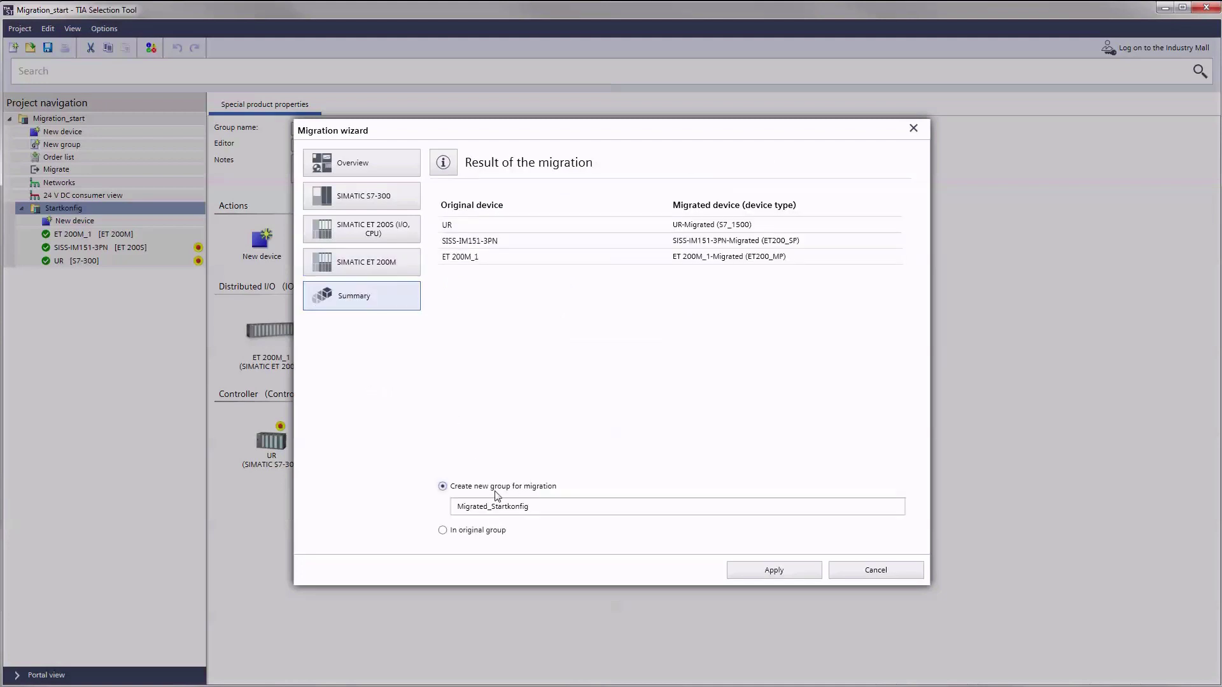
Step: Apply the migration into the new group Migrated_Startkonfig and close the completion message
left_click(468, 536)
left_click(443, 487)
left_click(773, 572)
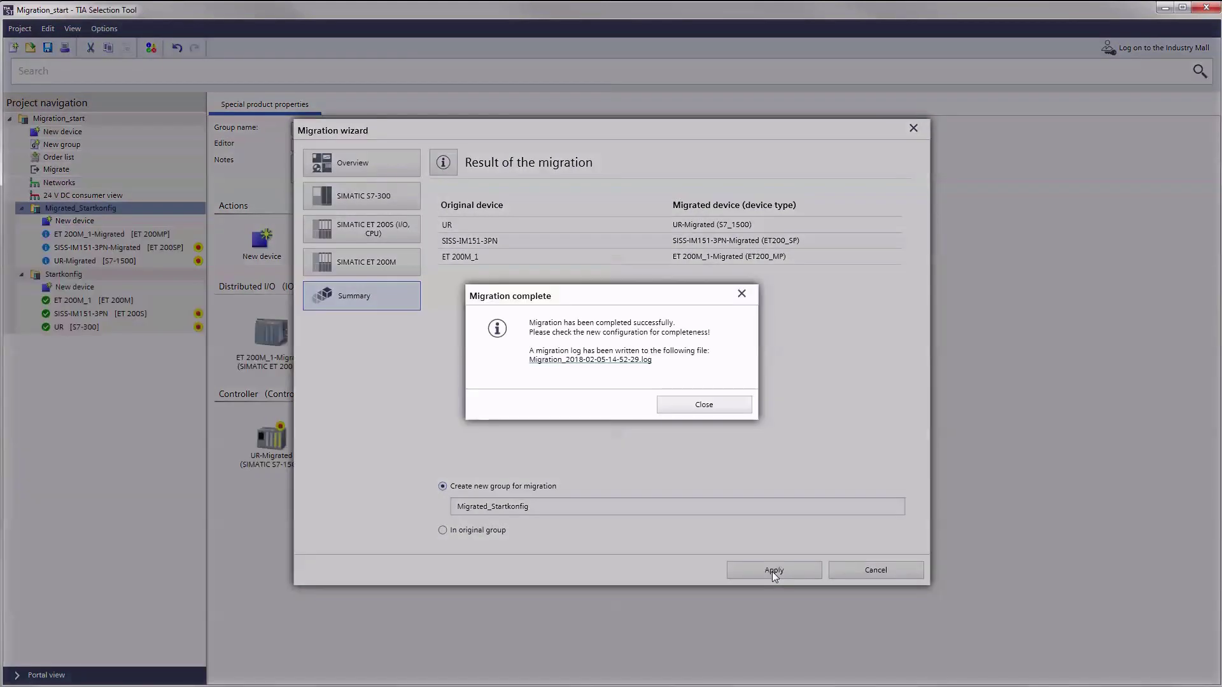
left_click(704, 406)
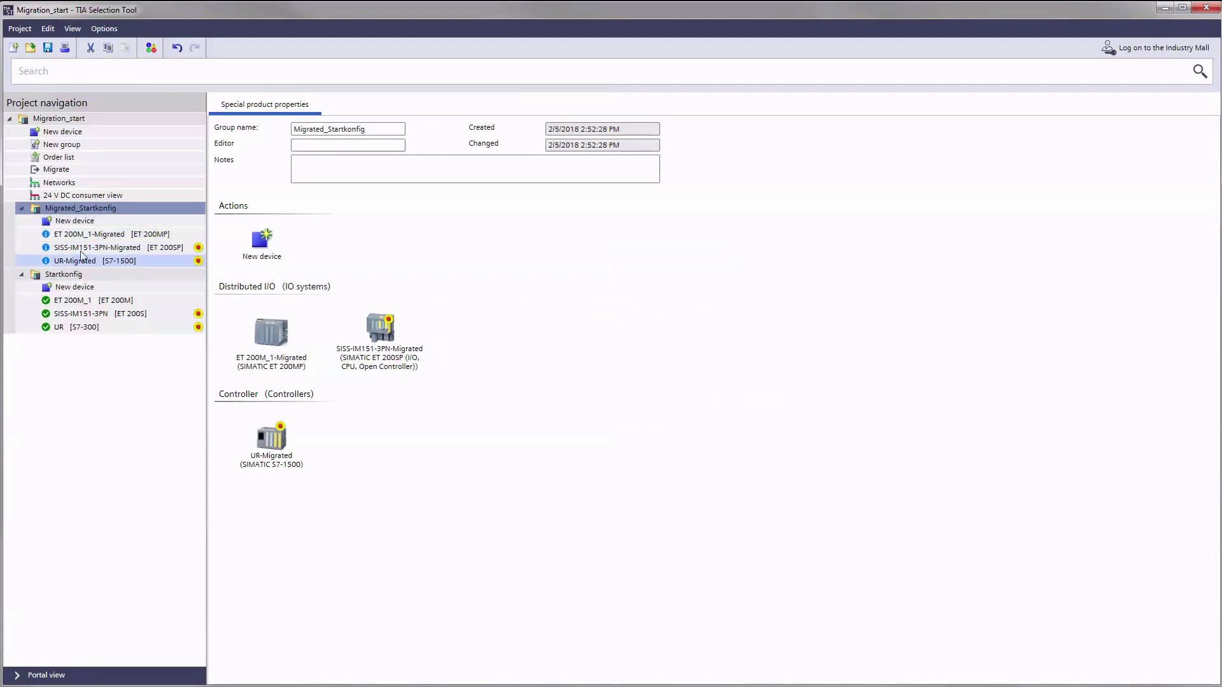
Step: Permanently hide the ET 200M_1-Migrated missing load supply and user data messages
left_click(49, 236)
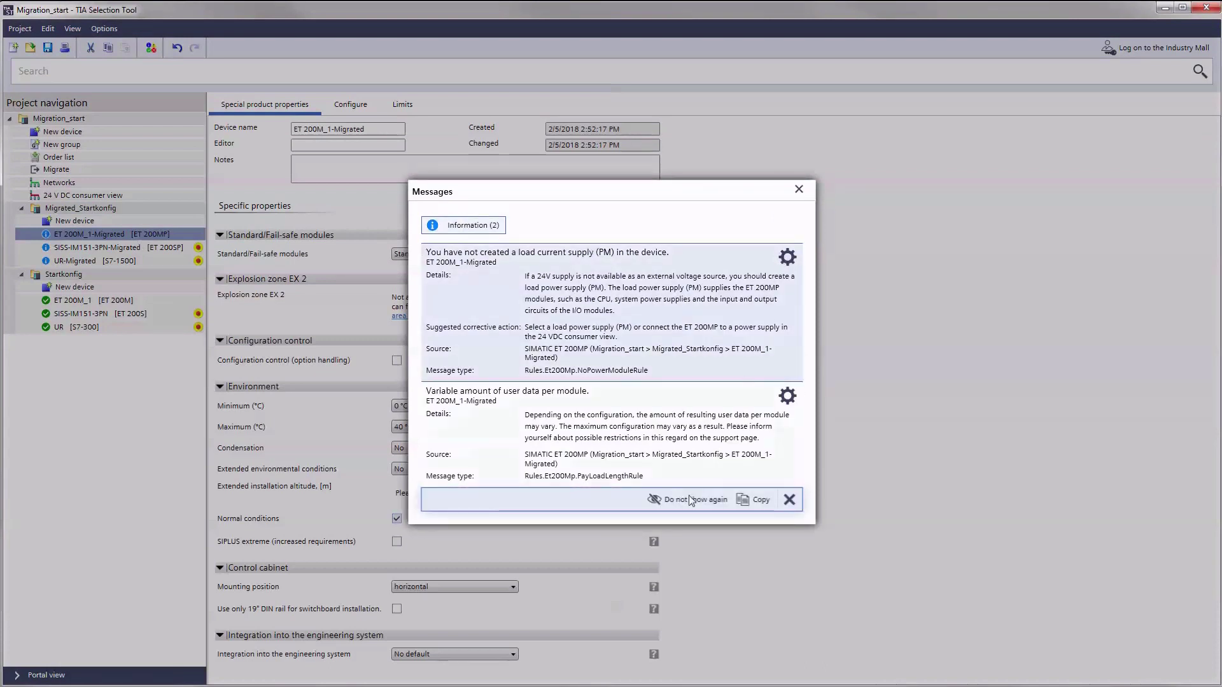
left_click(689, 500)
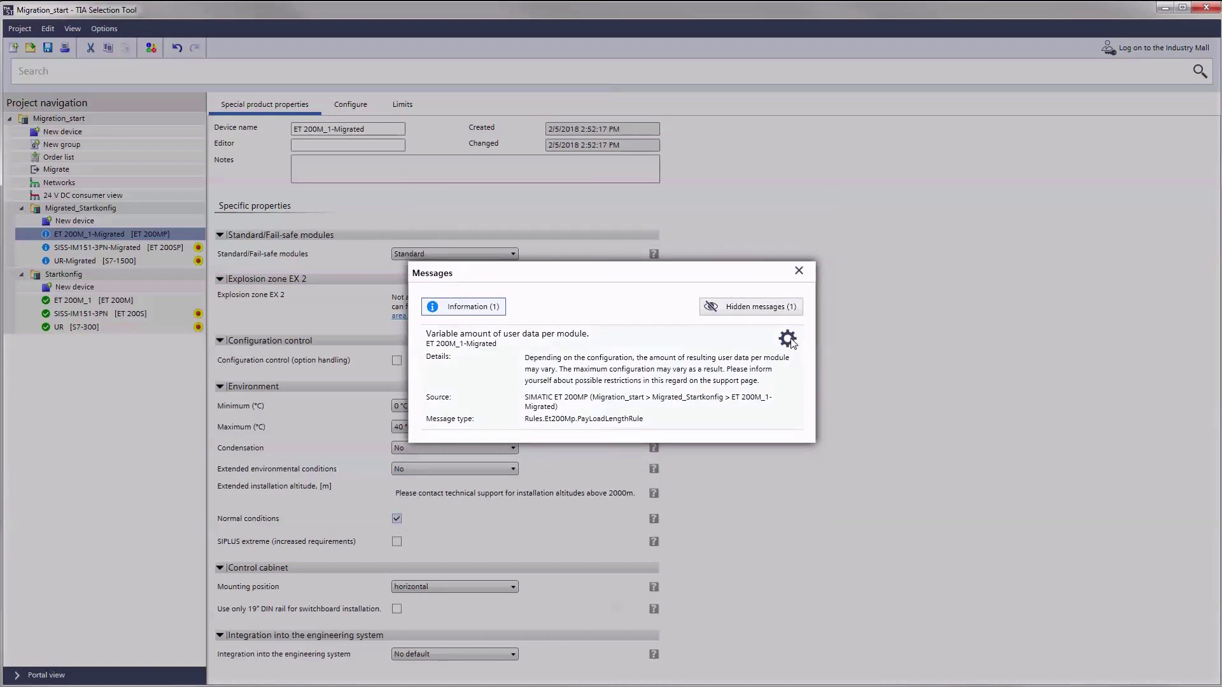
left_click(700, 431)
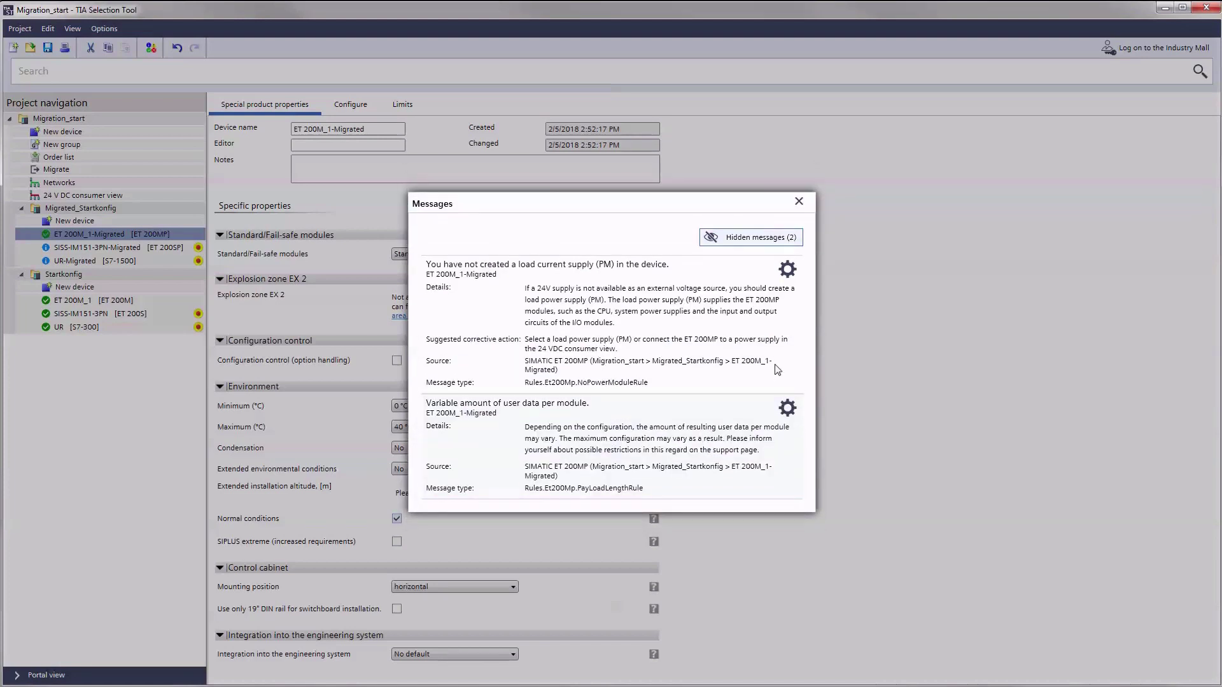
left_click(798, 202)
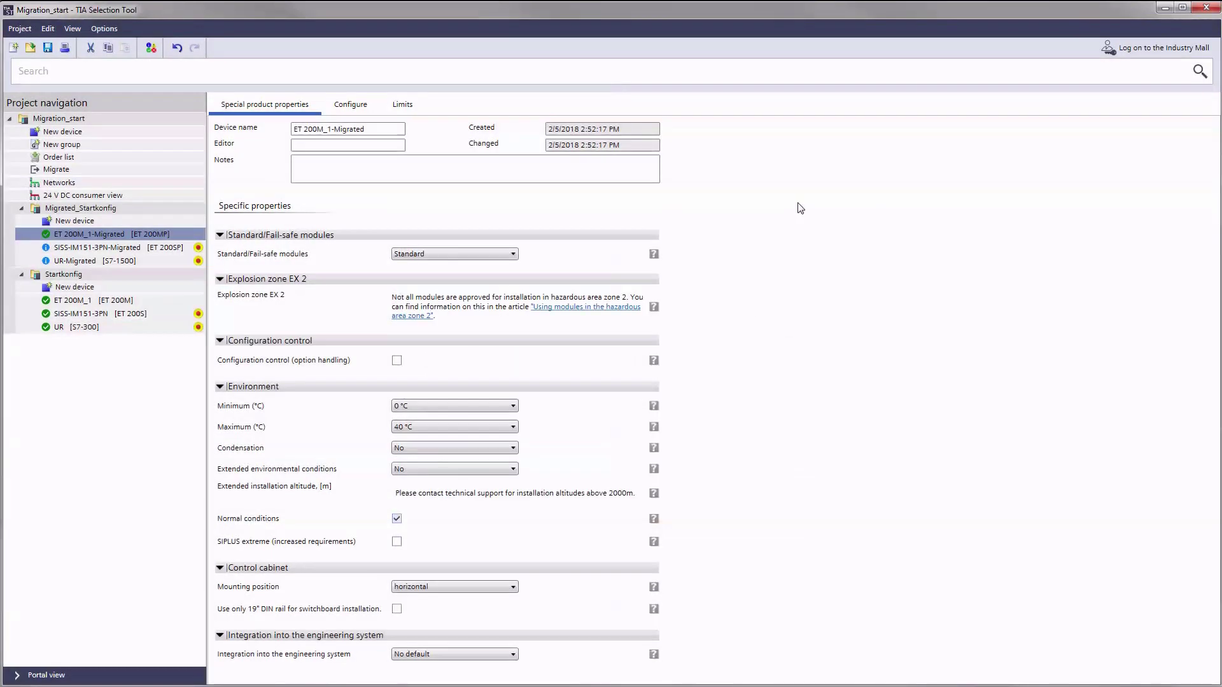
Step: Review the SISS-IM151-3PN-Migrated configuration and messages, then open the Migrated_Startkonfig overview
left_click(109, 249)
left_click(352, 104)
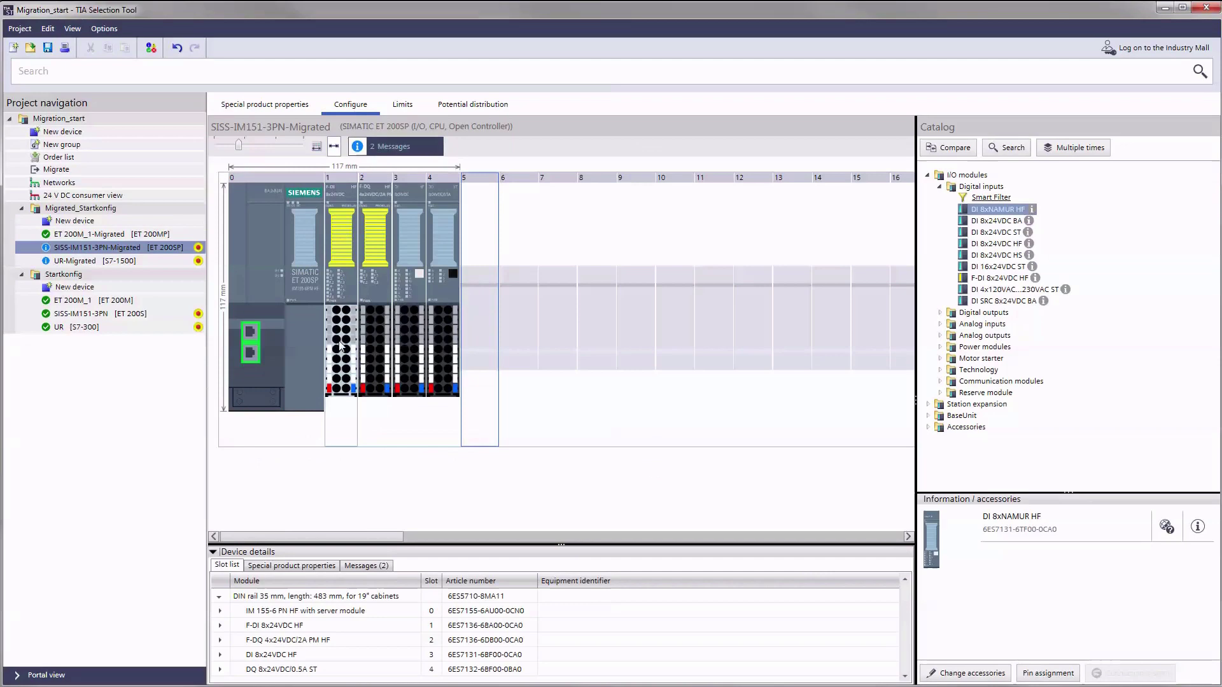
left_click(361, 565)
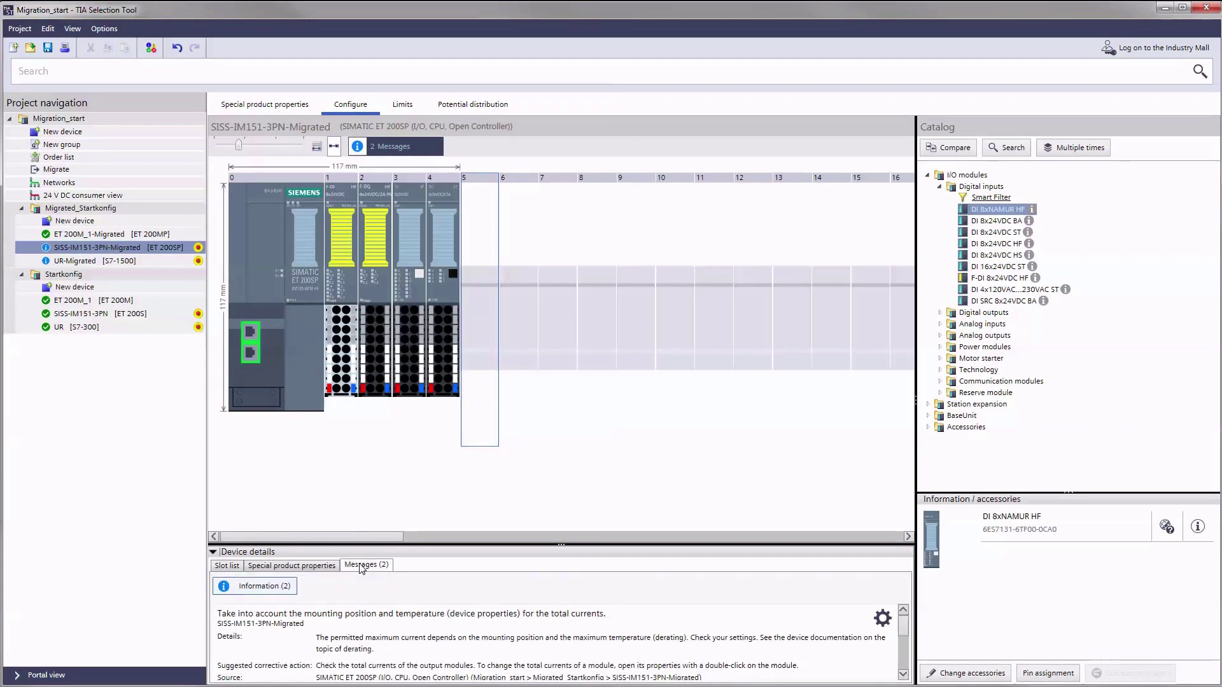
left_click(68, 210)
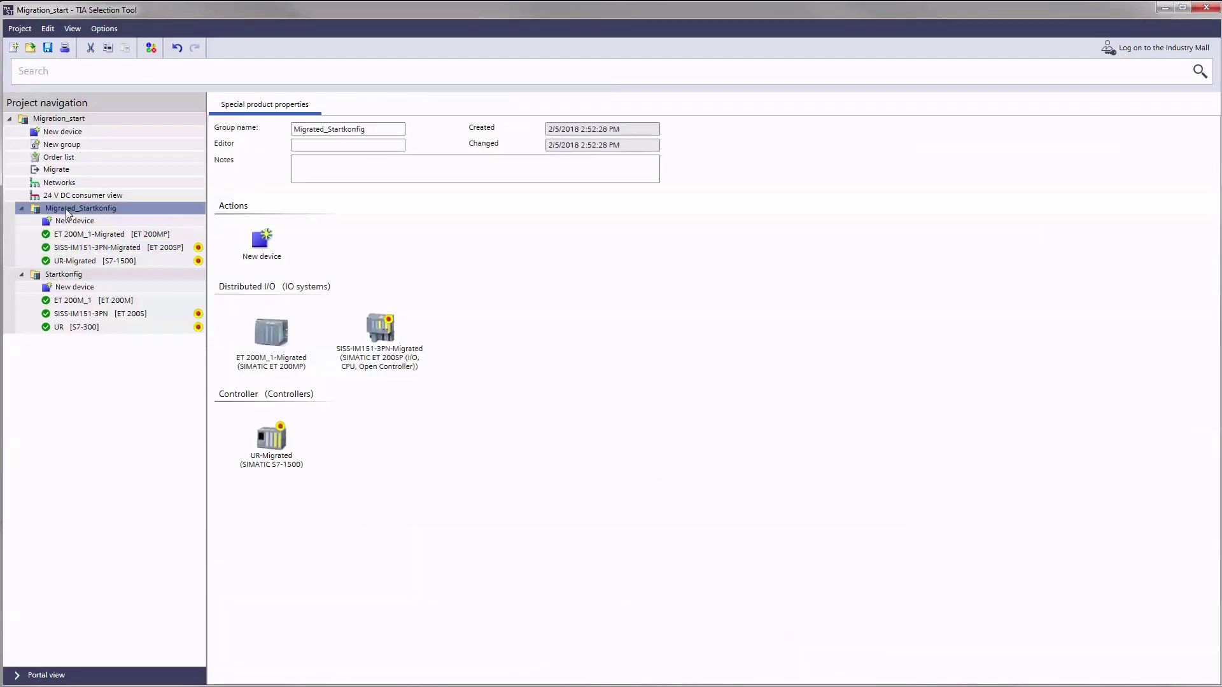
Step: Open the Networks view and inspect details of the original UR and UR-Migrated controllers
left_click(63, 184)
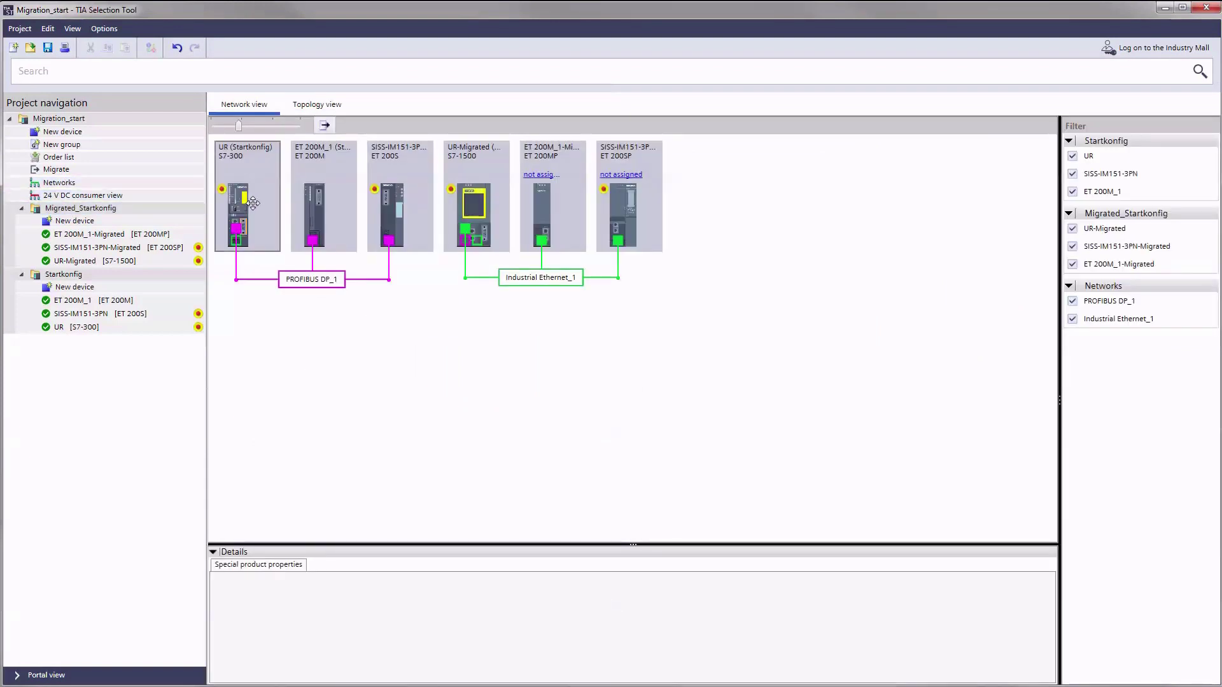
left_click(253, 202)
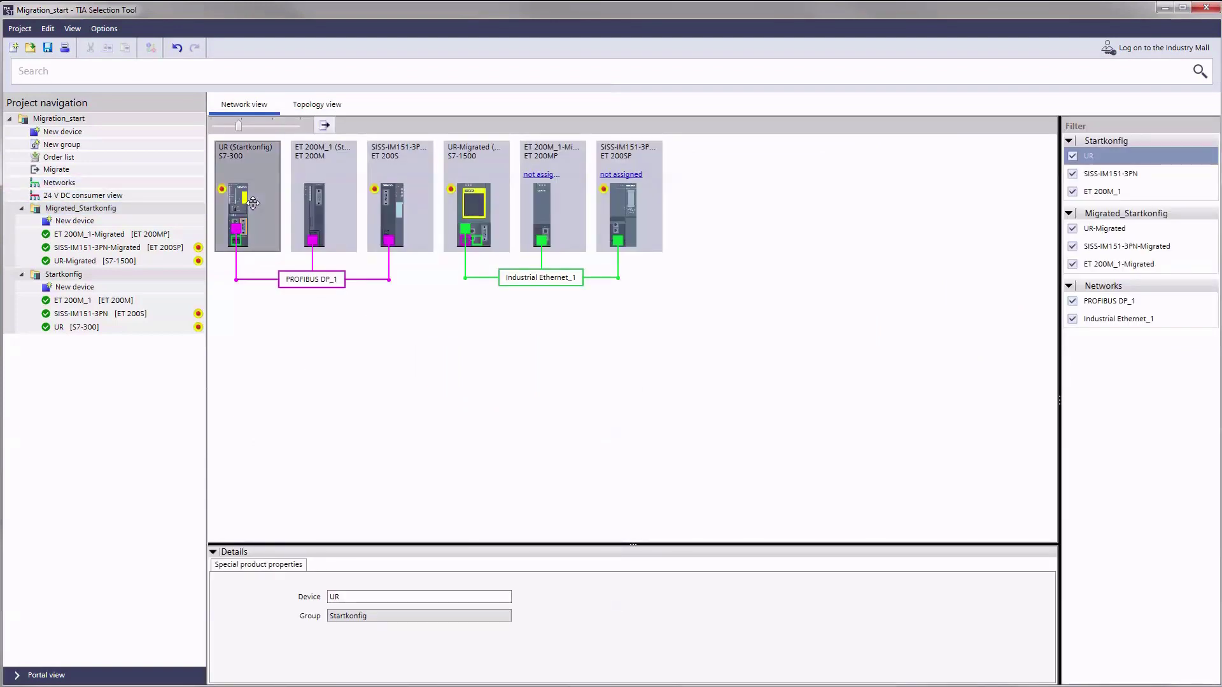
left_click(484, 183)
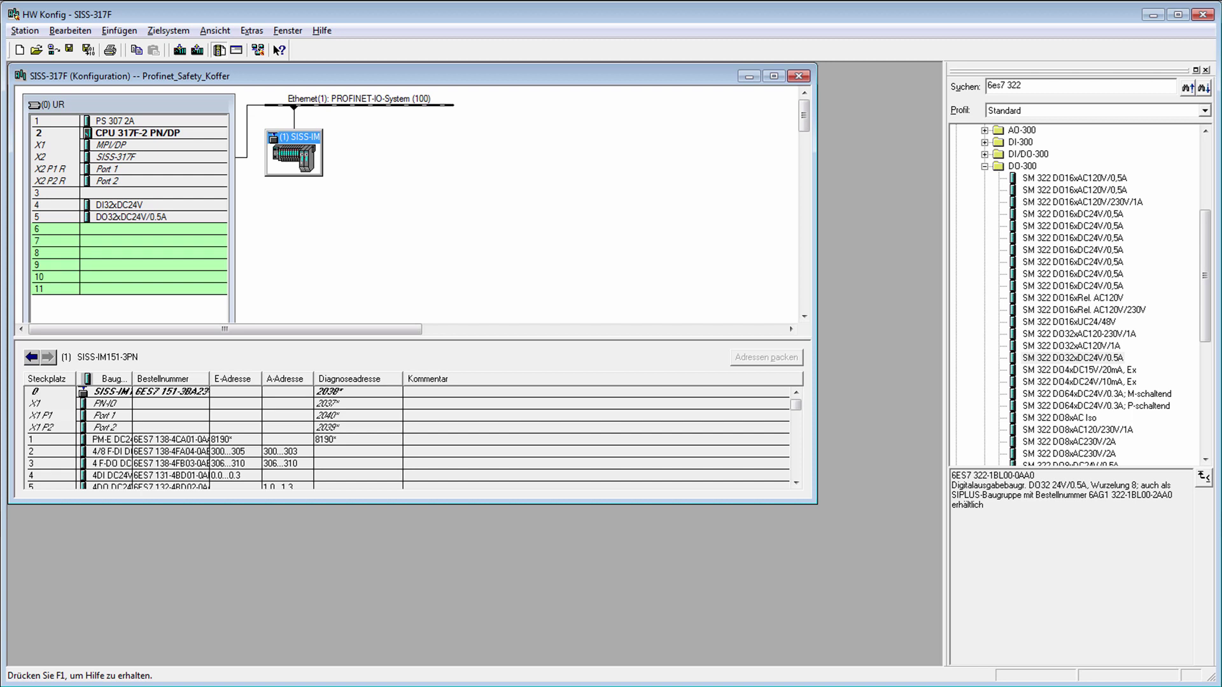
Step: Export the SISS-317F station configuration via Station > Exportieren in HW Konfig
key("alt+s")
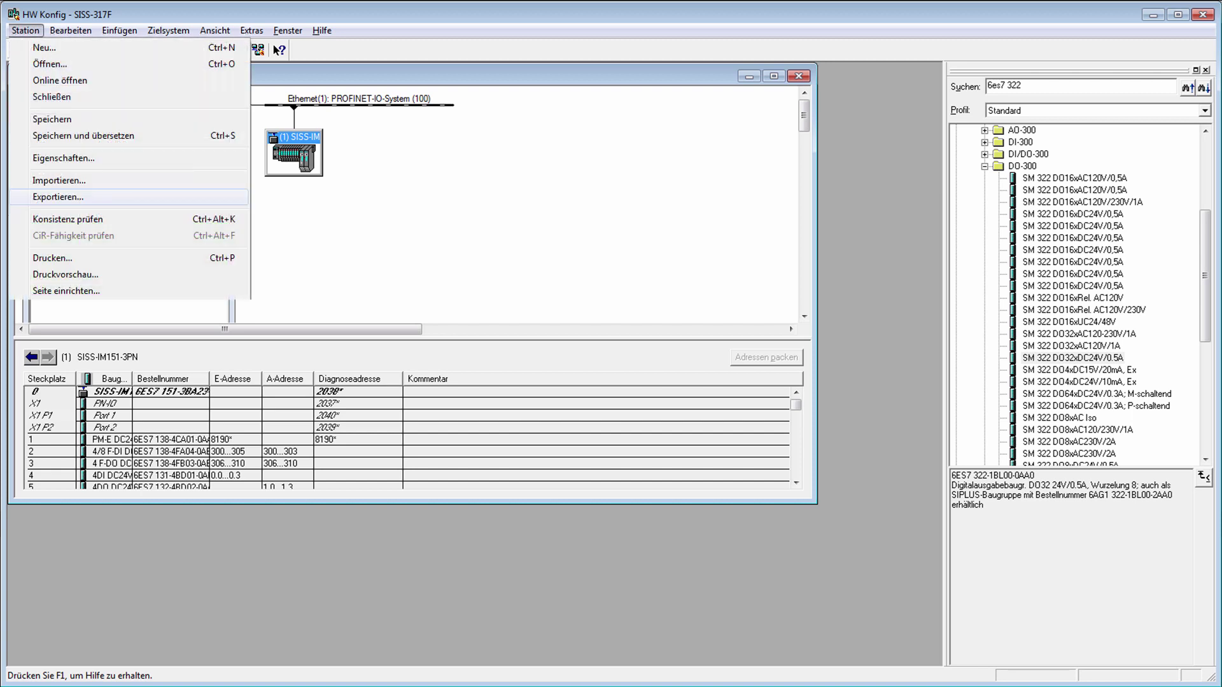
key("Return")
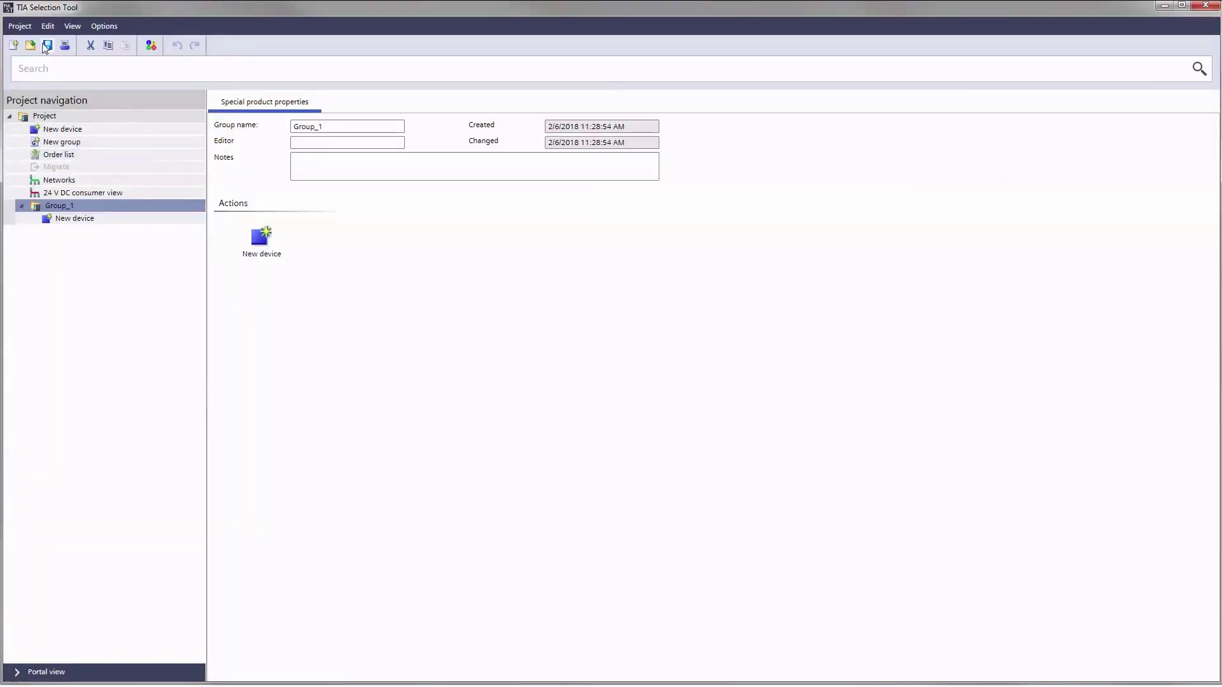
Step: Import siss-317f2.cfg as a STEP 7 V5.5 HW Config file, accepting alternative article numbers
left_click(23, 25)
mouse_move(82, 149)
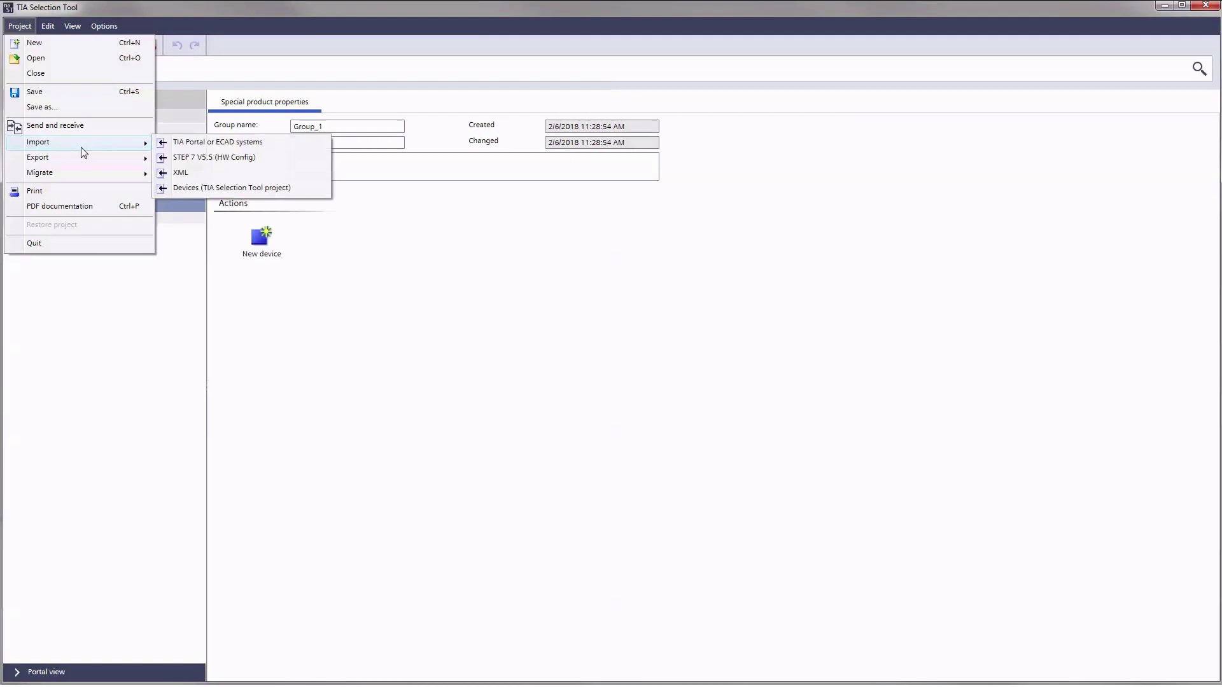
left_click(210, 161)
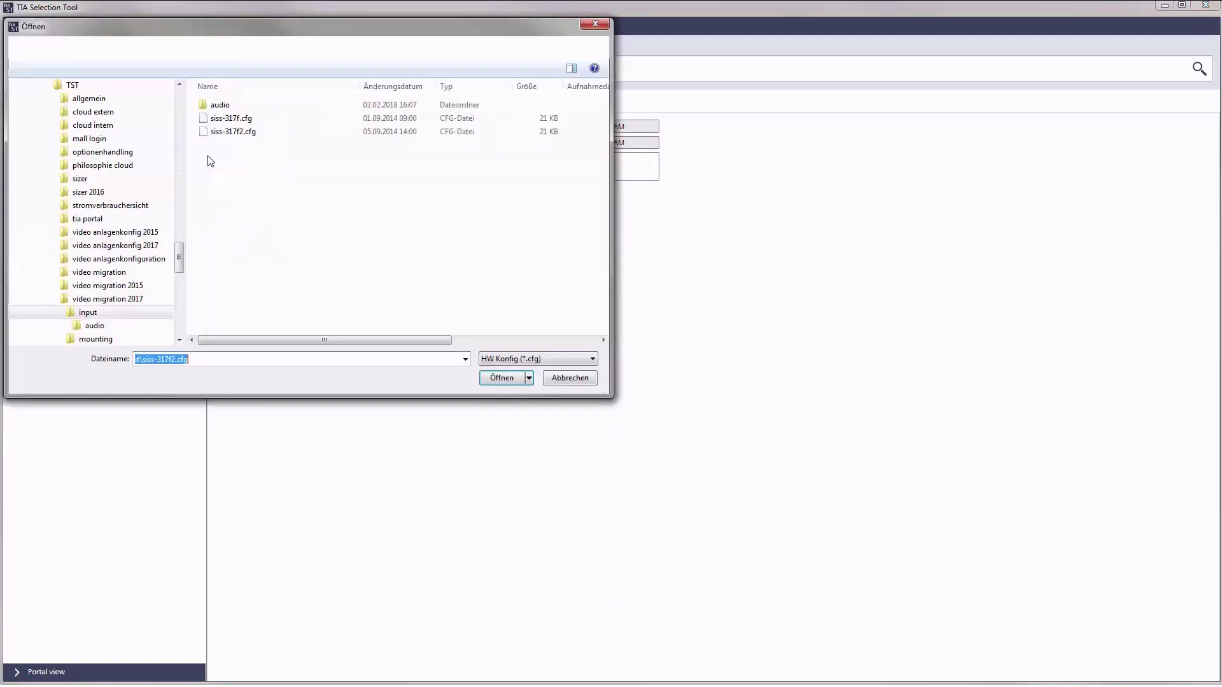
double_click(218, 135)
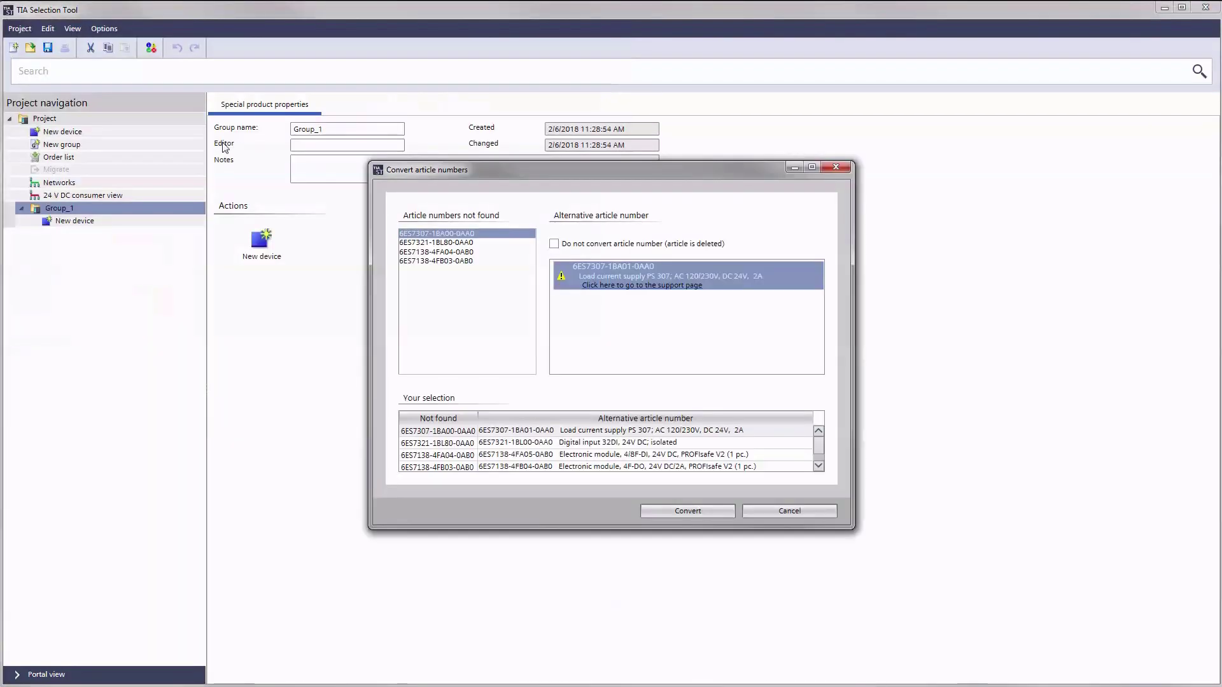
left_click(687, 511)
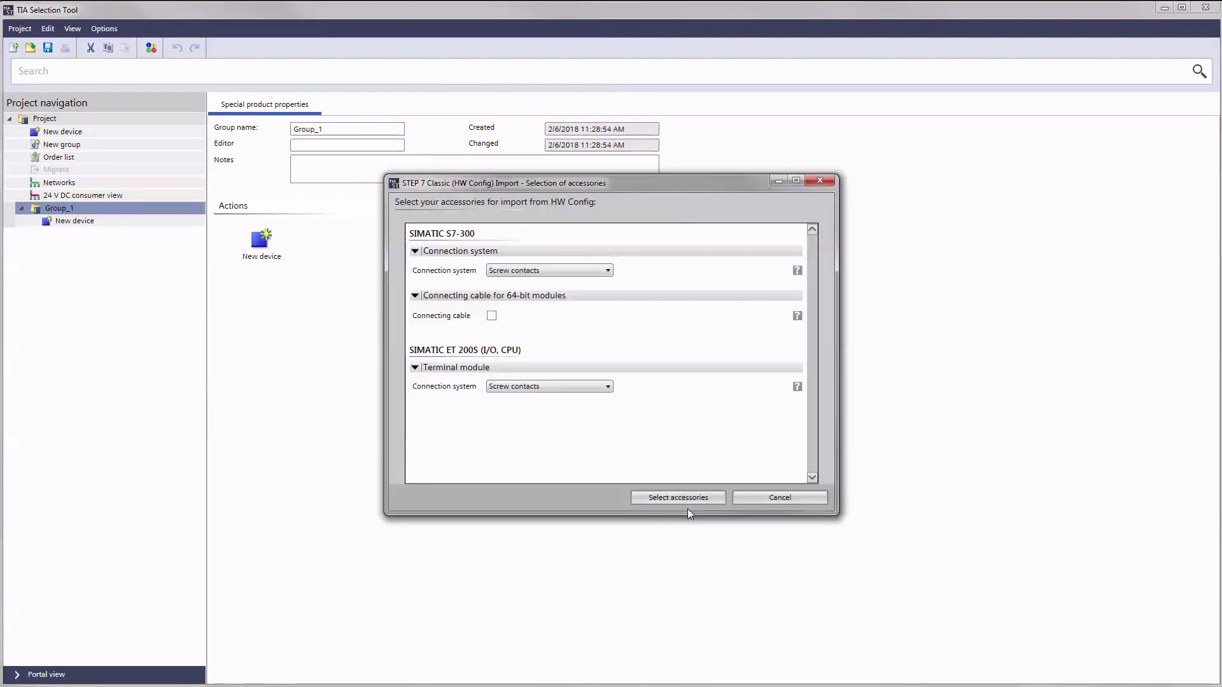
Step: Add connecting cables and FastConnect ET 200S terminal modules as accessories, completing the import
left_click(492, 316)
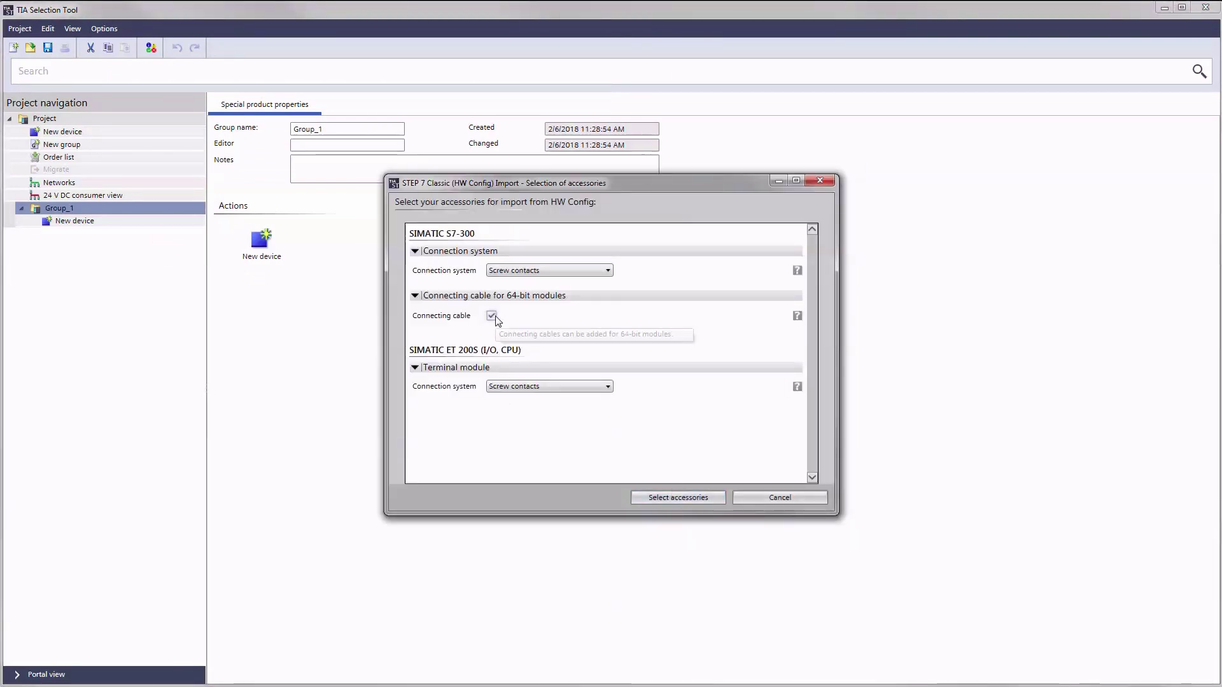
left_click(573, 387)
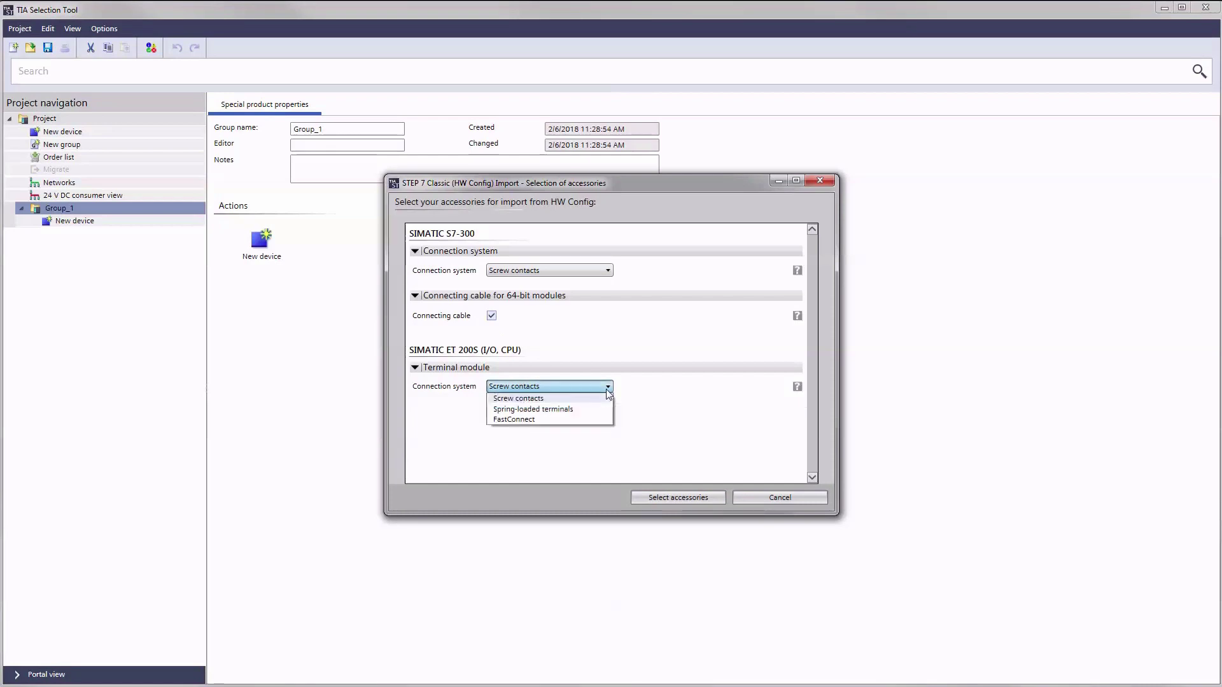
left_click(582, 420)
left_click(658, 498)
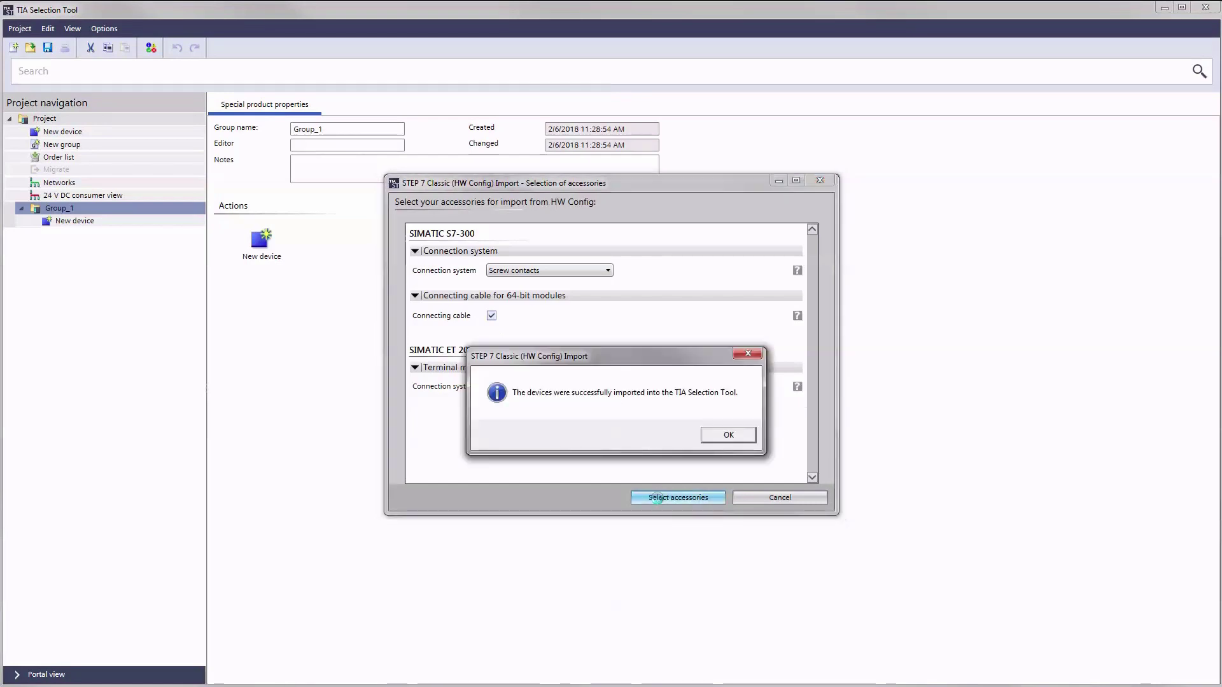
left_click(727, 435)
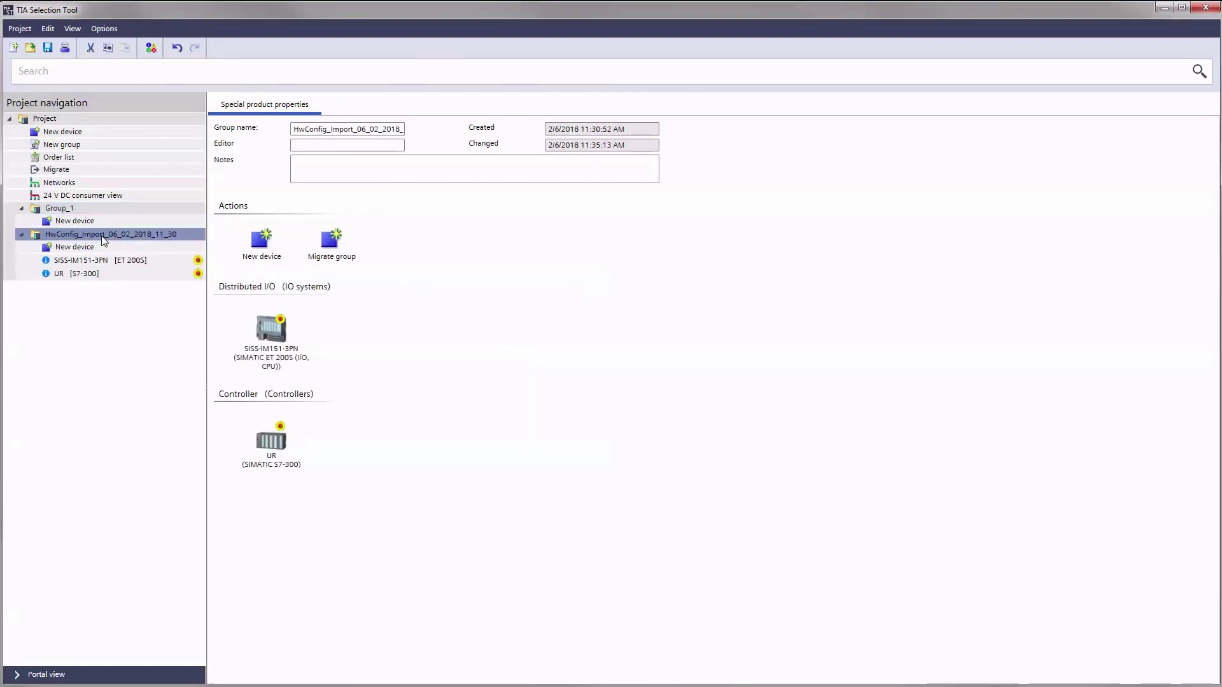
Step: Migrate the whole imported project into a new group with UR-Migrated (S7-1500) and SISS-IM151-3PN-Migrated (ET 200SP)
left_click(56, 169)
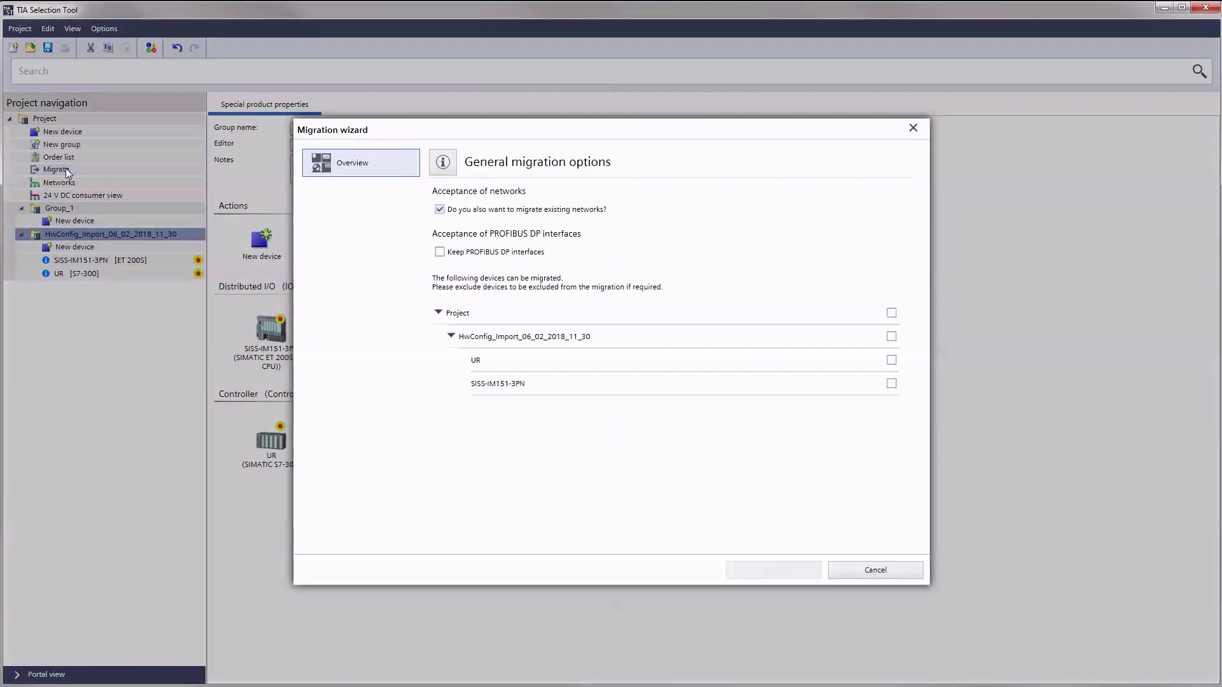
left_click(891, 313)
left_click(773, 569)
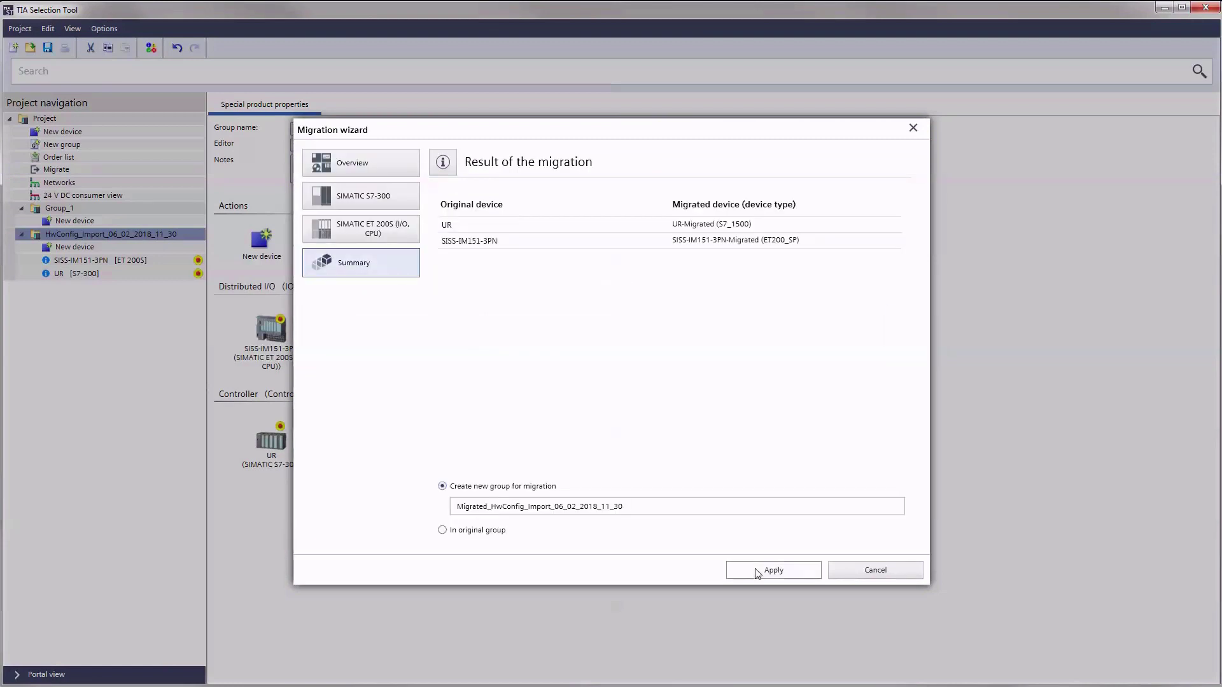
left_click(772, 568)
left_click(704, 404)
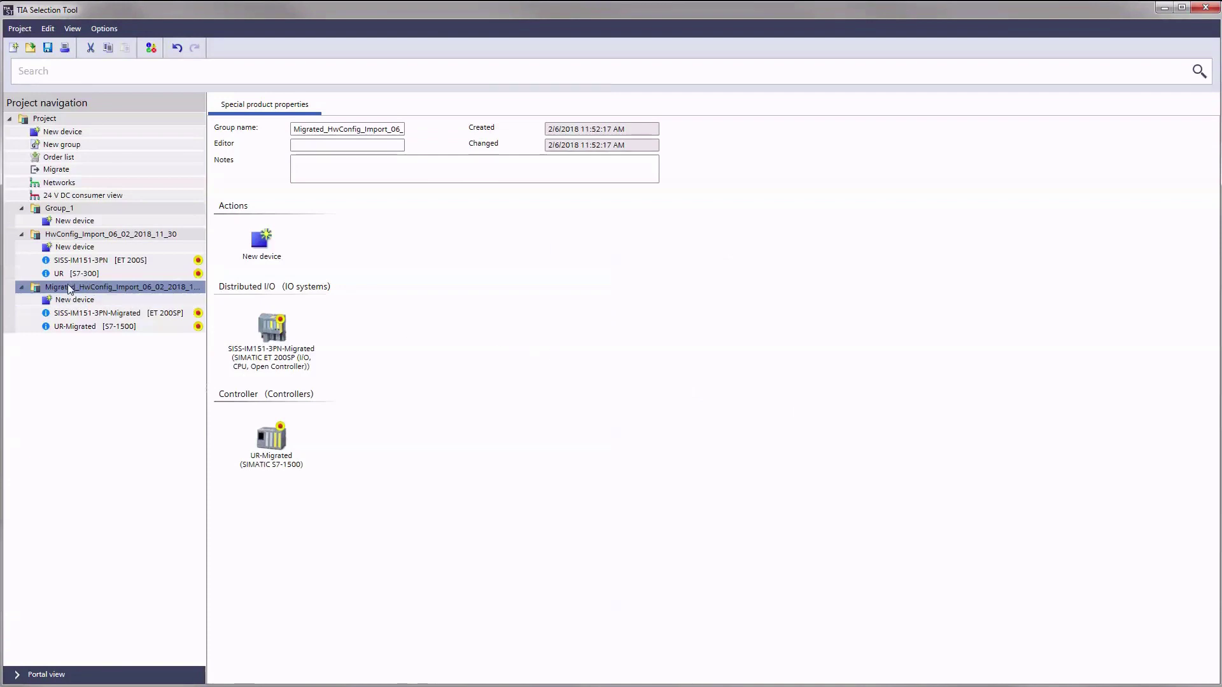
Step: Show the order list for the Migrated_HwConfig_Import_06_02_2018_11_30 group and log on to the Industry Mall for prices
left_click(57, 158)
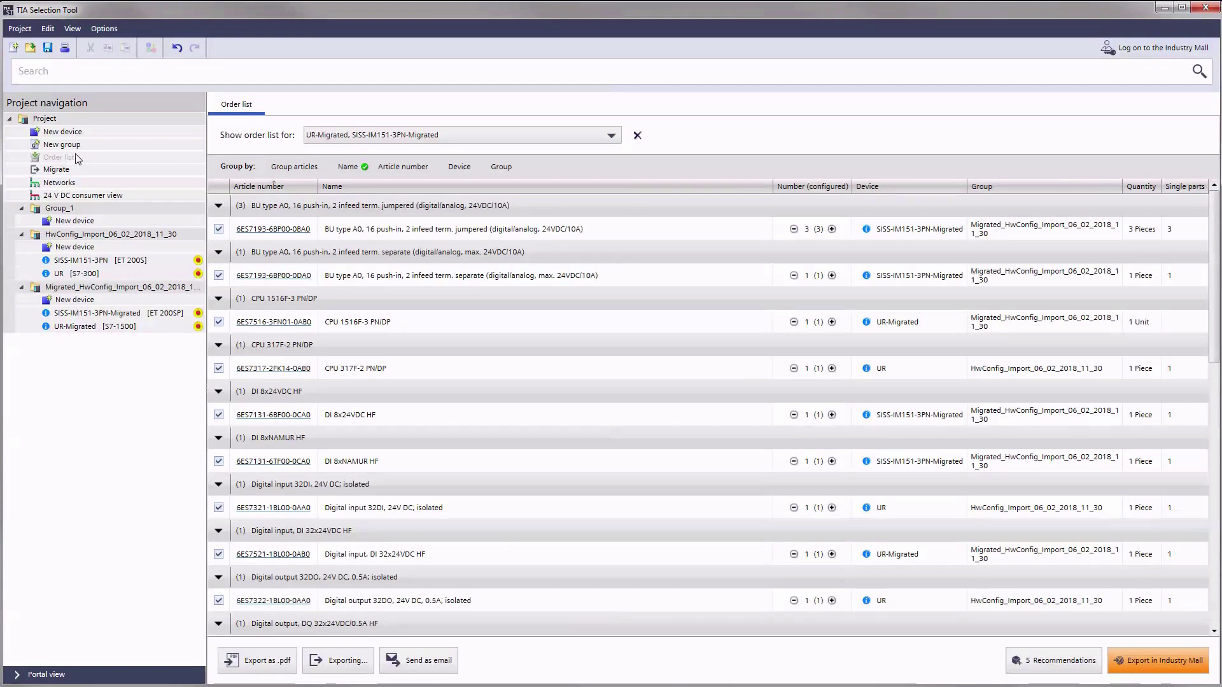
left_click(582, 136)
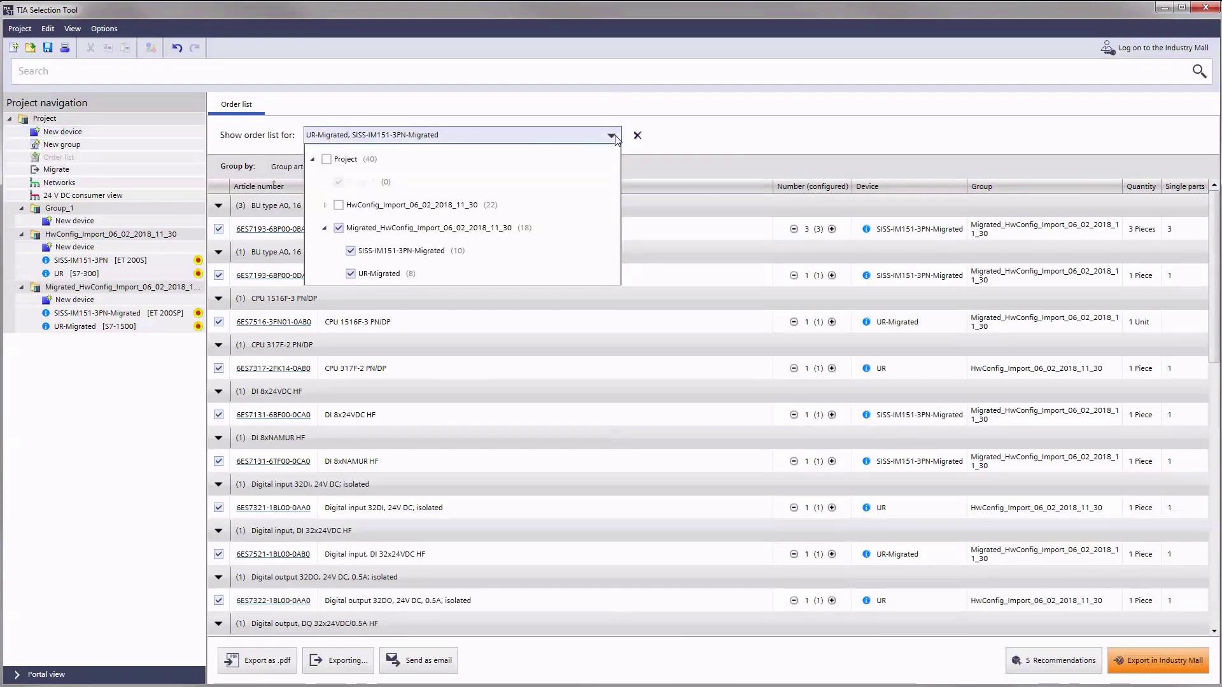
left_click(338, 228)
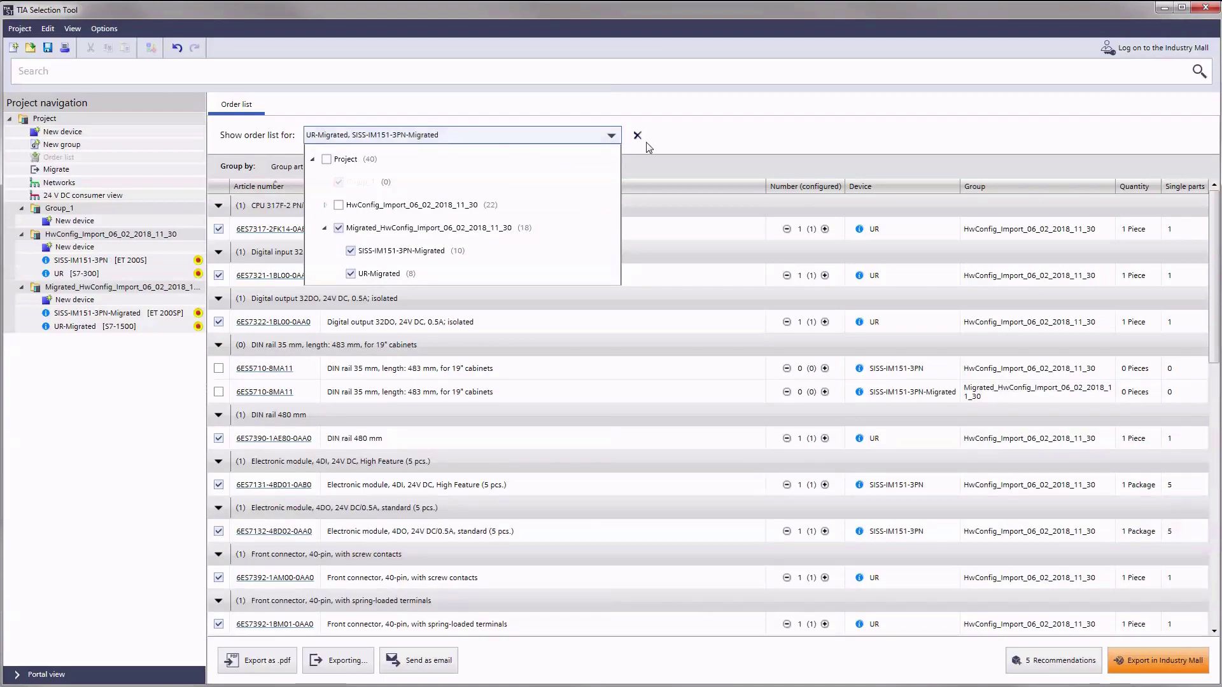
left_click(649, 147)
left_click_drag(1218, 315, 1212, 642)
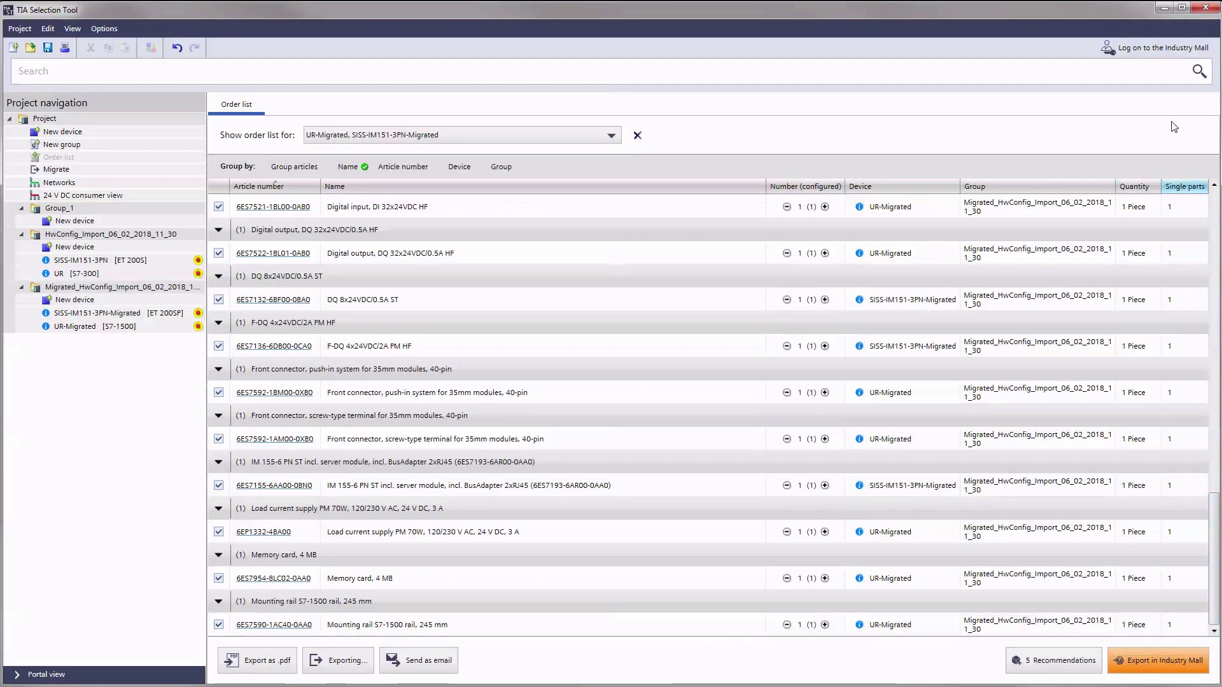
left_click(1178, 57)
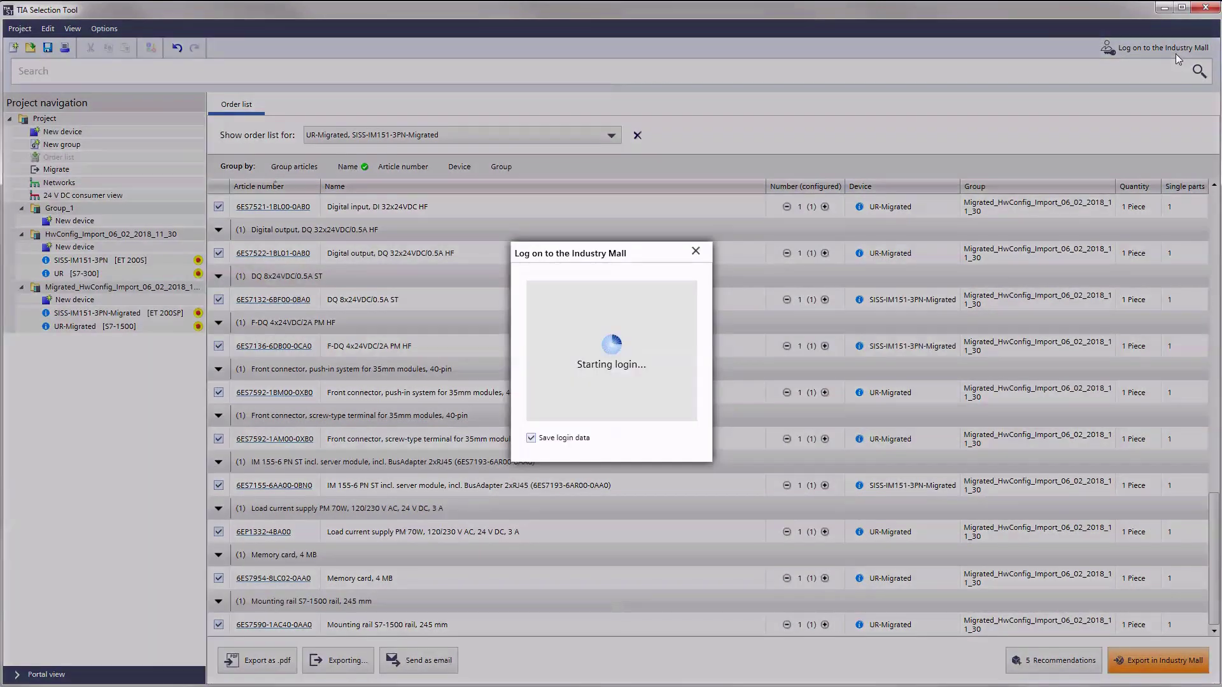